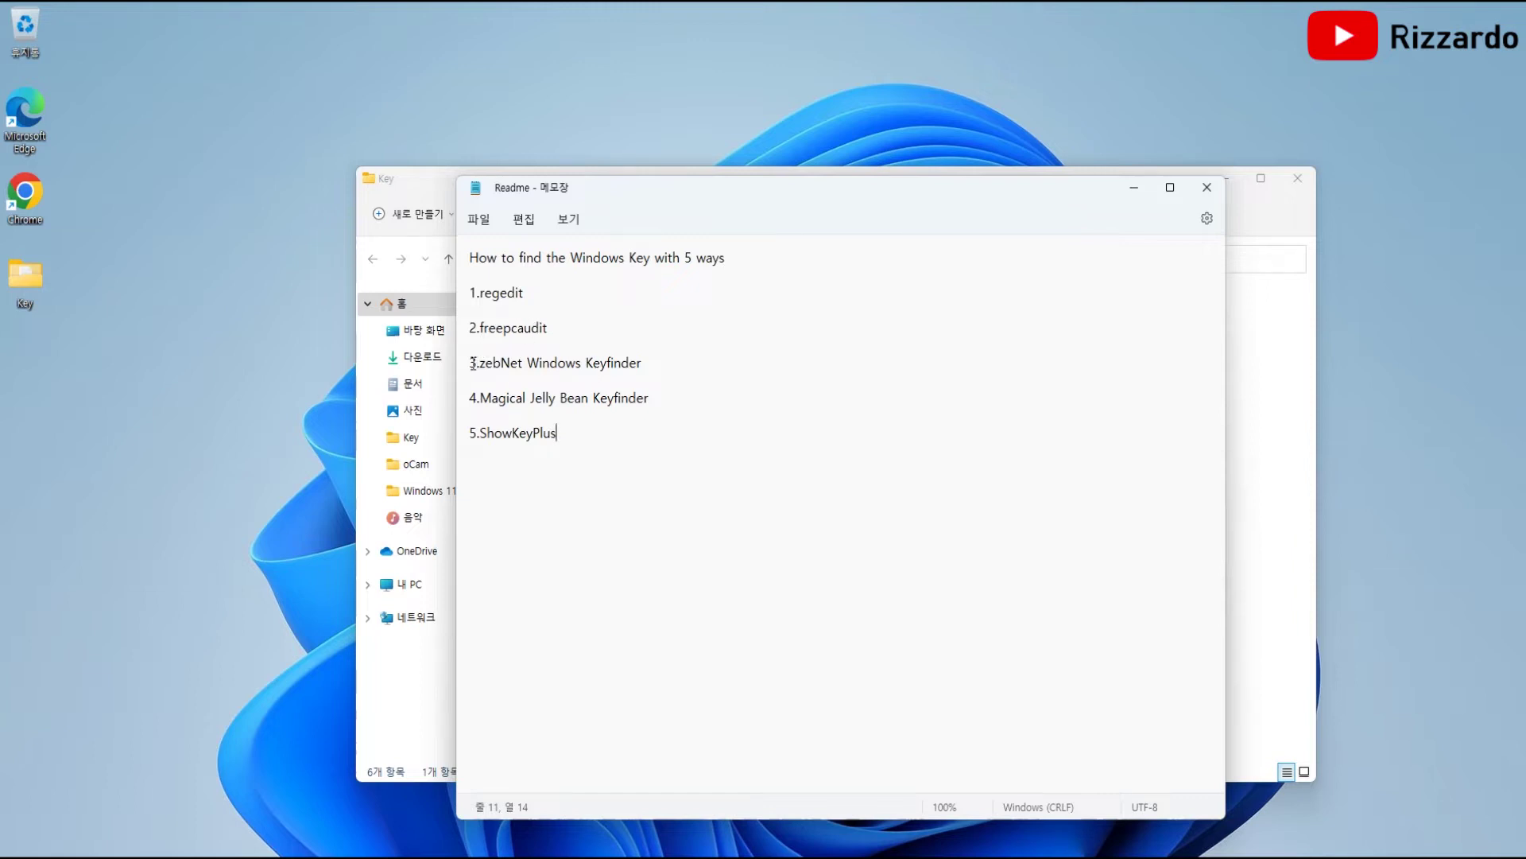
- Review the five listed ways to find the Windows key in the Readme note, and minimize the note
left_click_drag(469, 363, 562, 437)
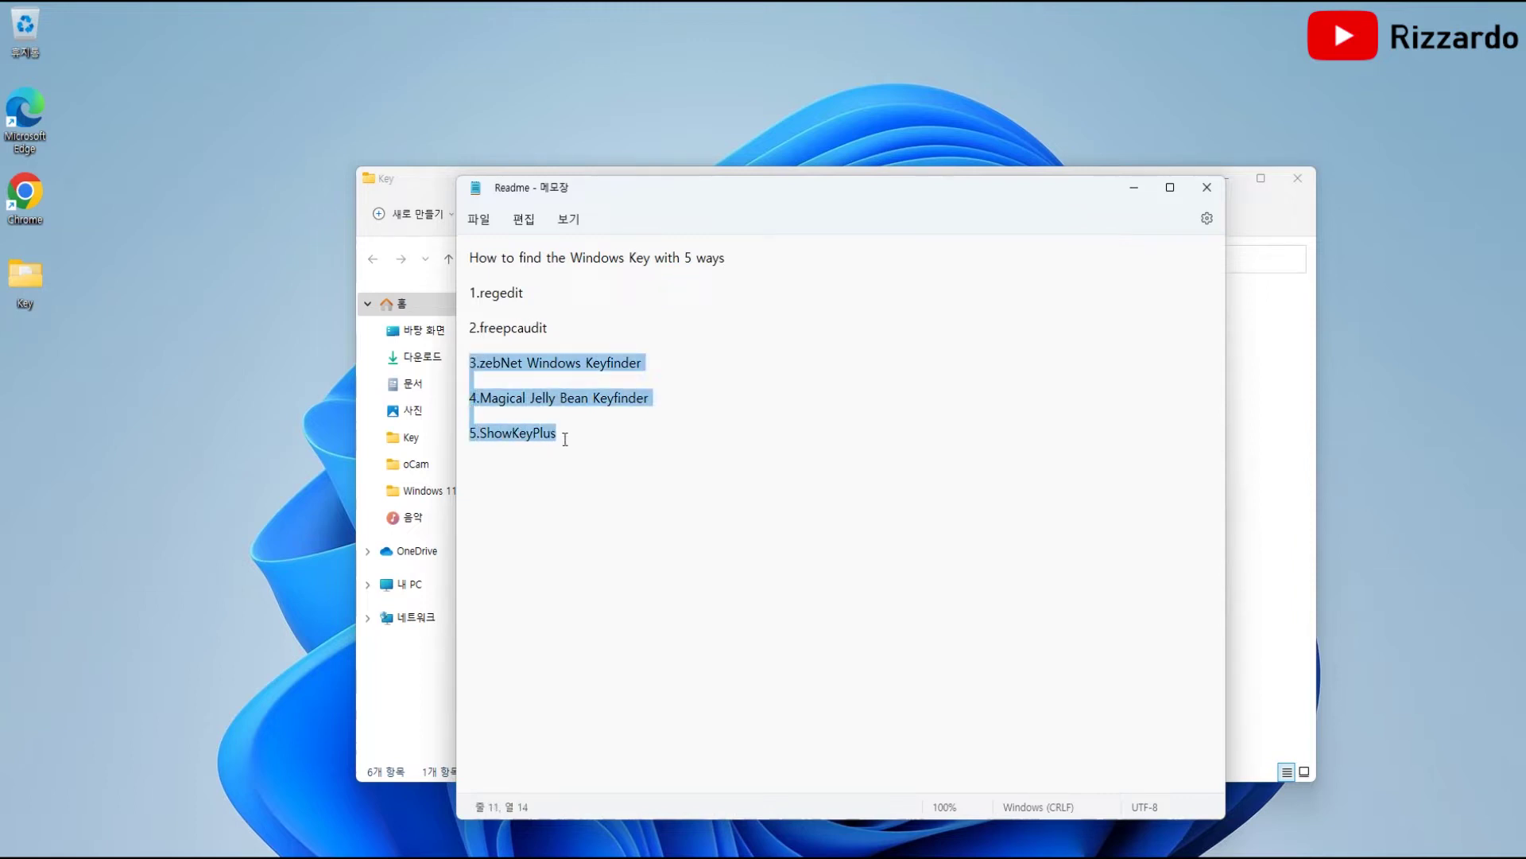
left_click(570, 439)
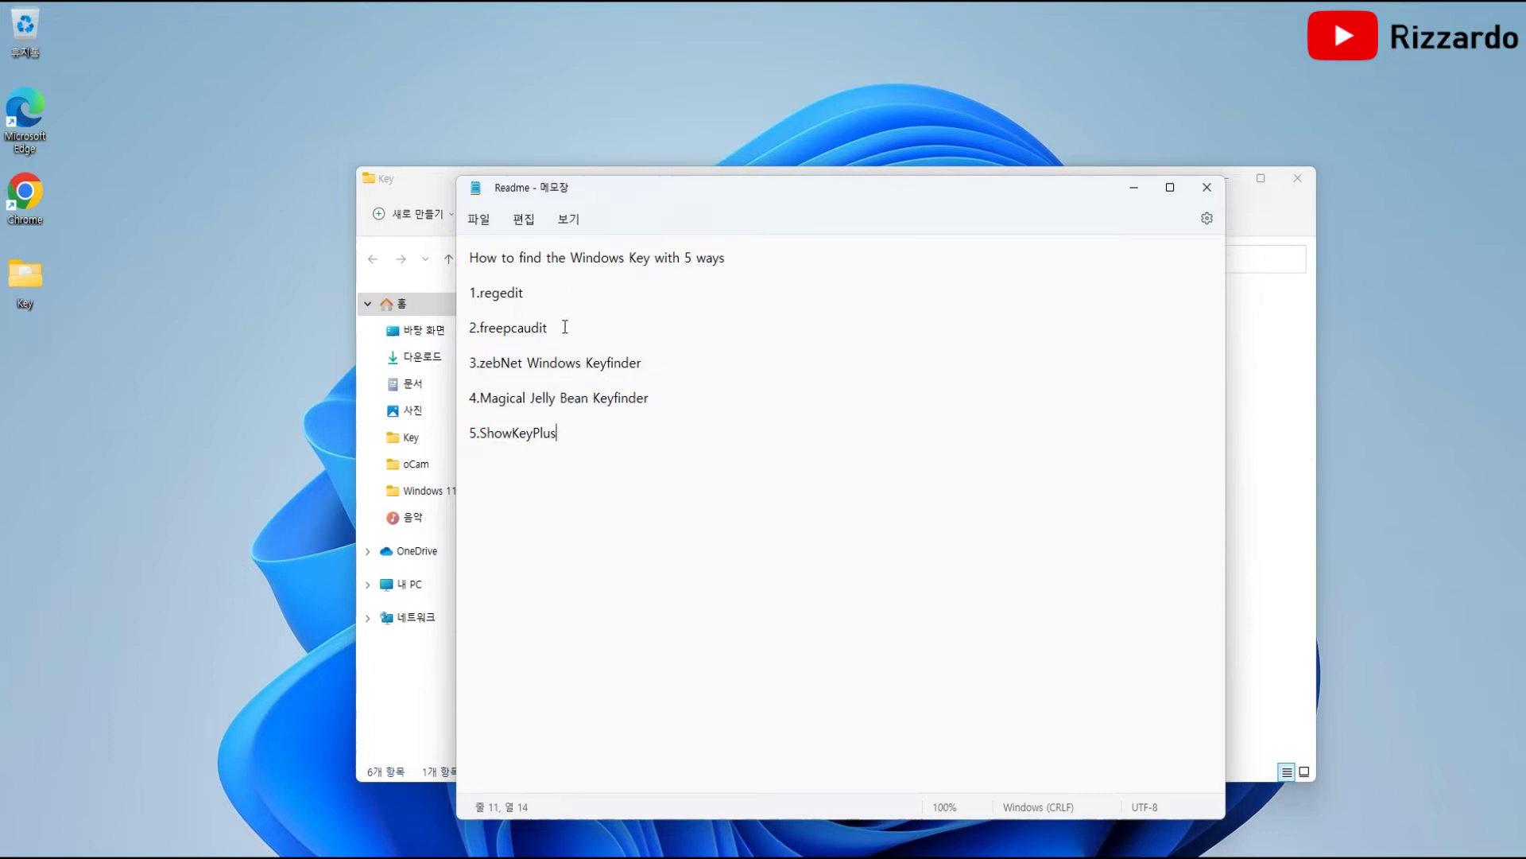
left_click_drag(556, 328, 462, 292)
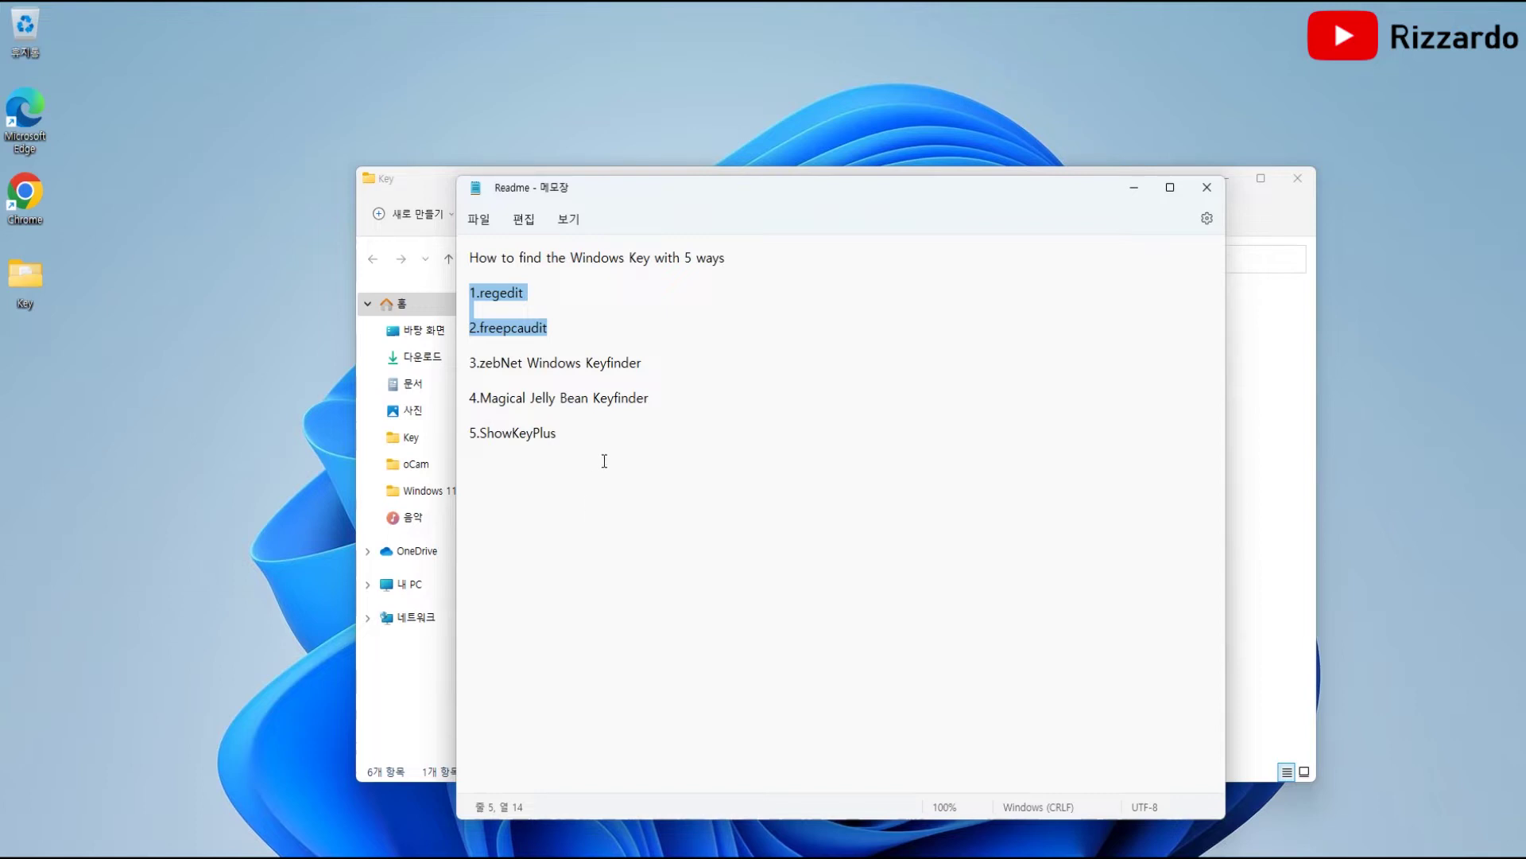
left_click(1138, 192)
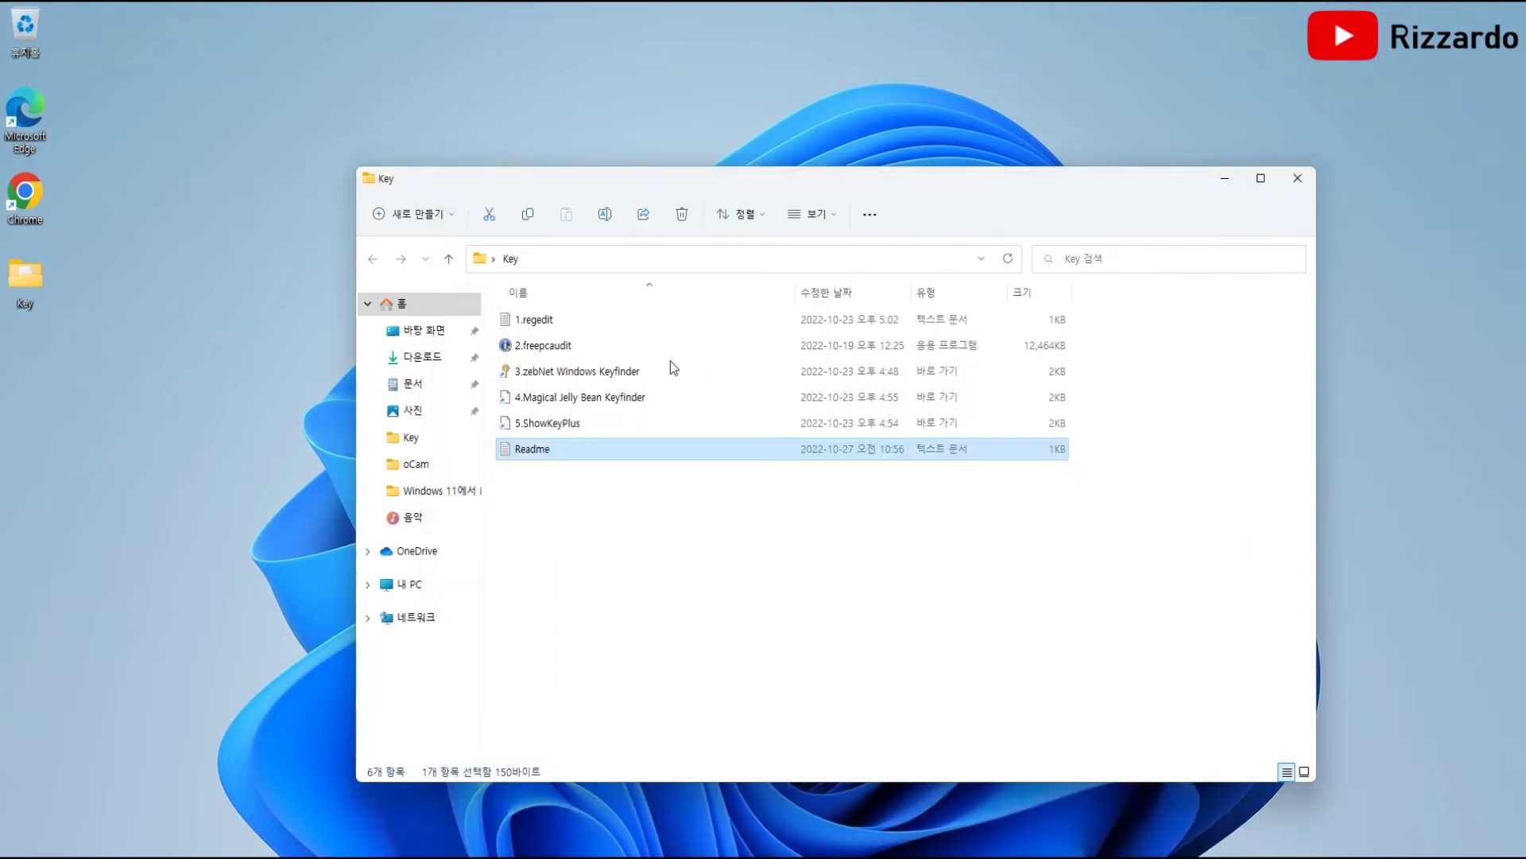
- Open the 1.regedit text file from the Key folder and reposition its window so the registry path is readable
left_click(557, 319)
double_click(557, 319)
left_click_drag(776, 179, 640, 178)
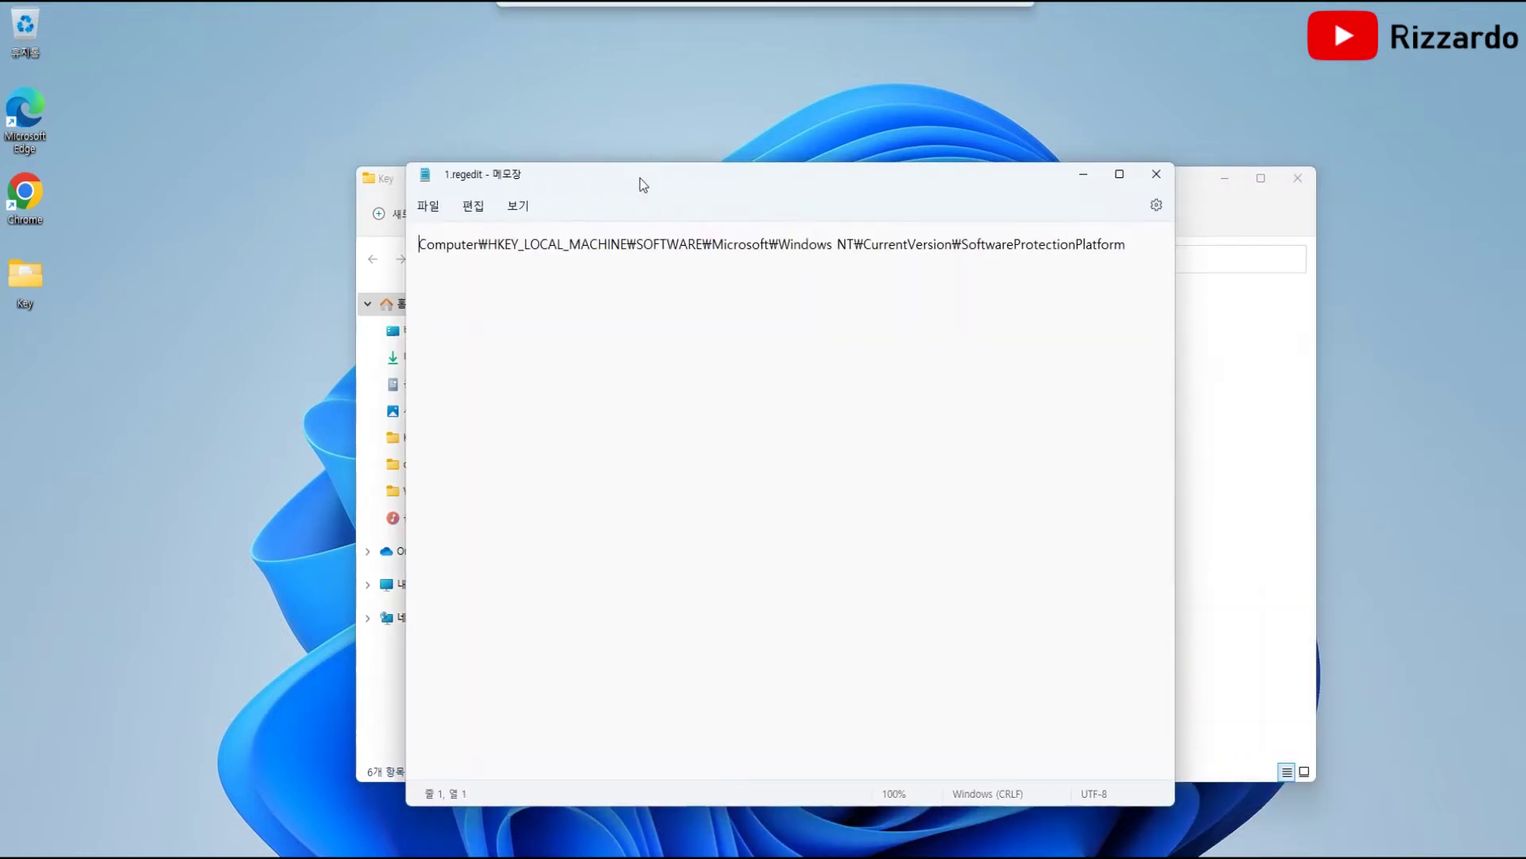
- Launch the Registry Editor with the regedit command and place its window below the path shown in the note
key("super+r")
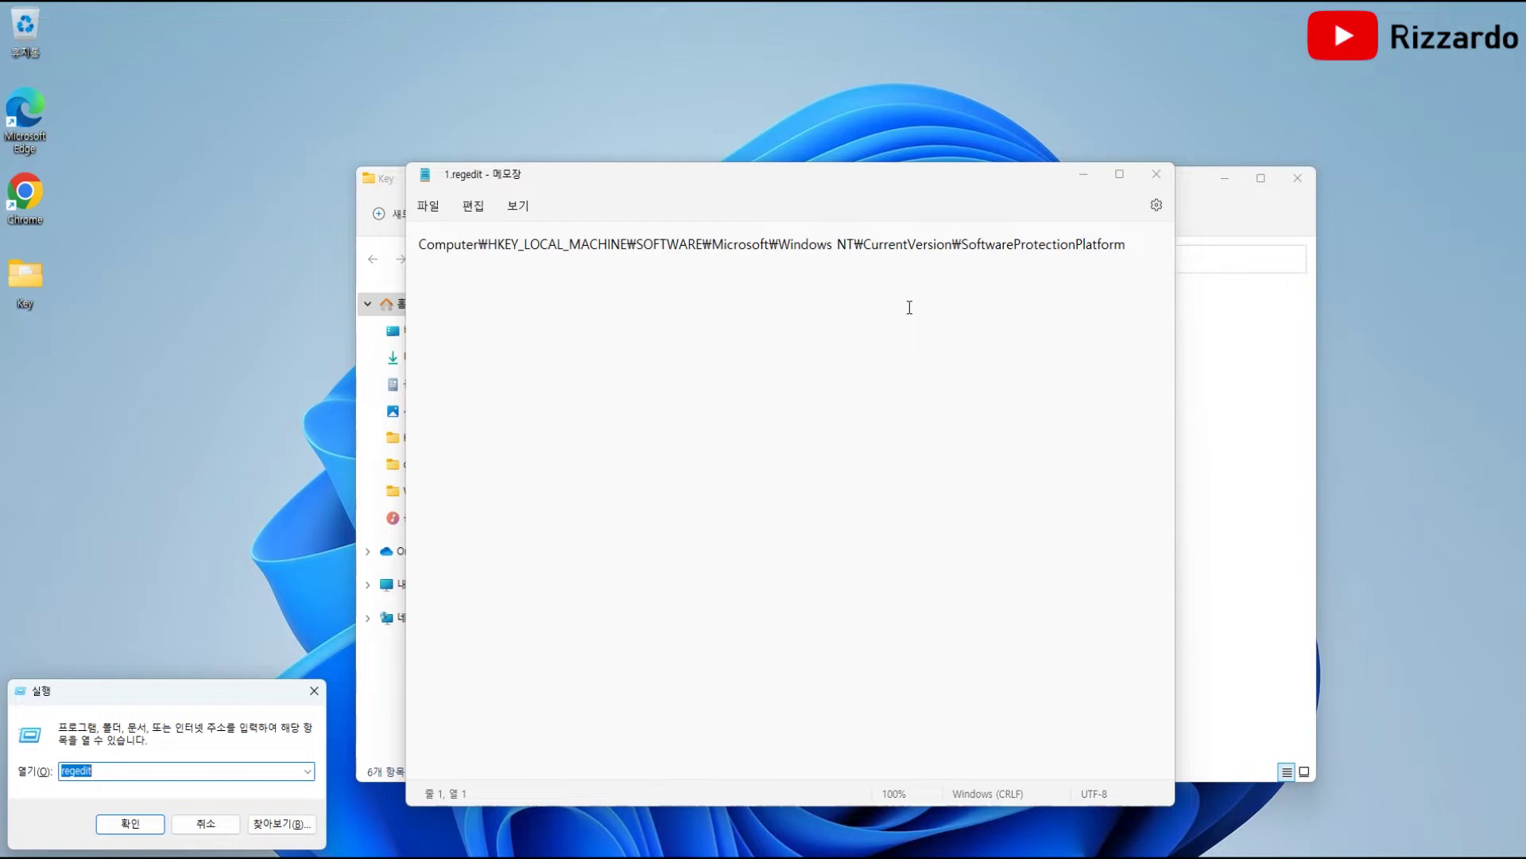
key("Return")
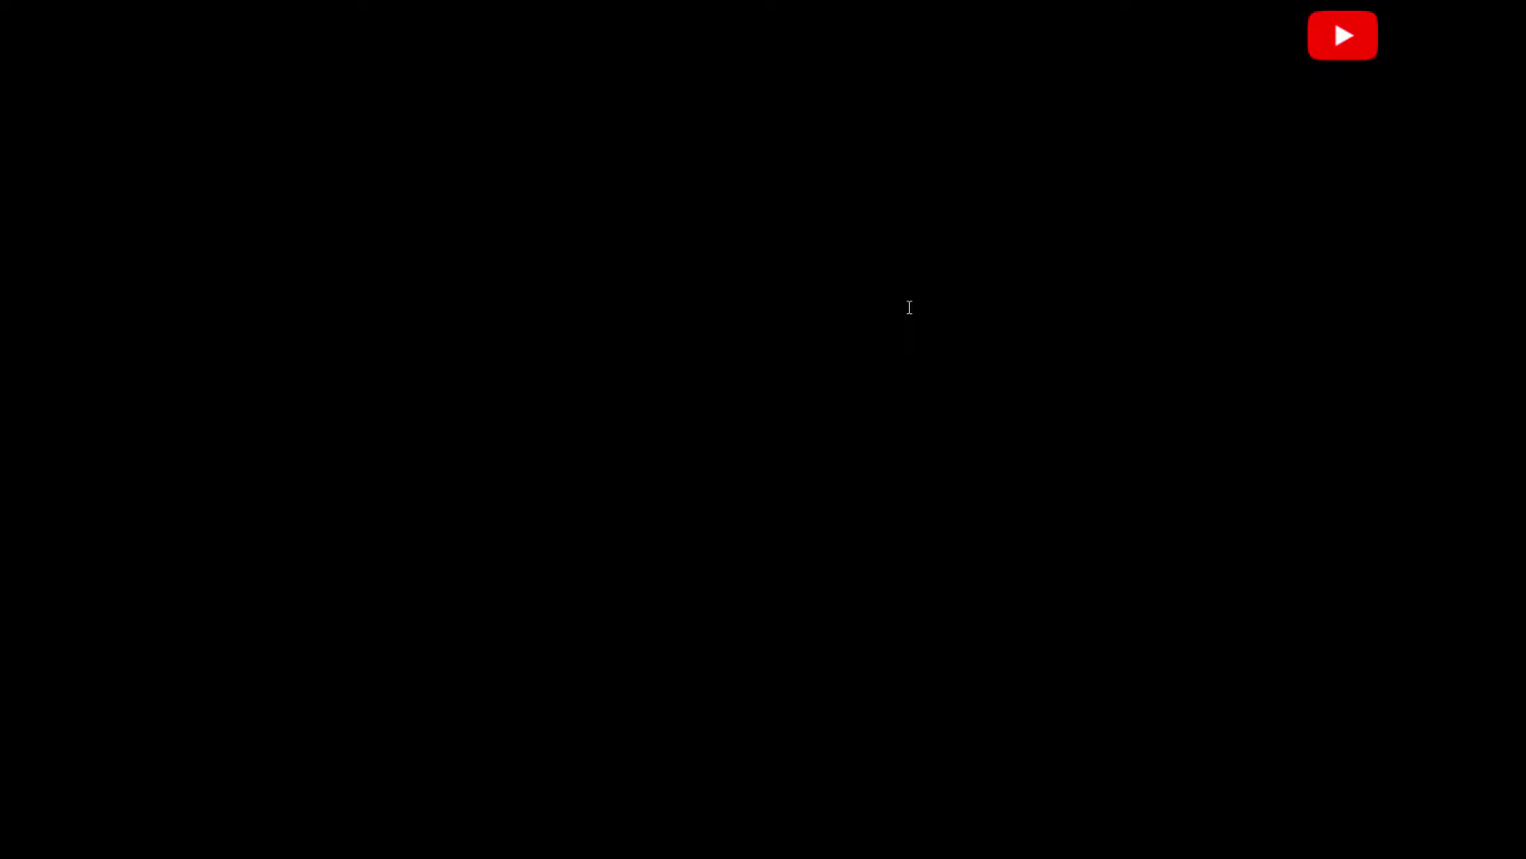
left_click(617, 464)
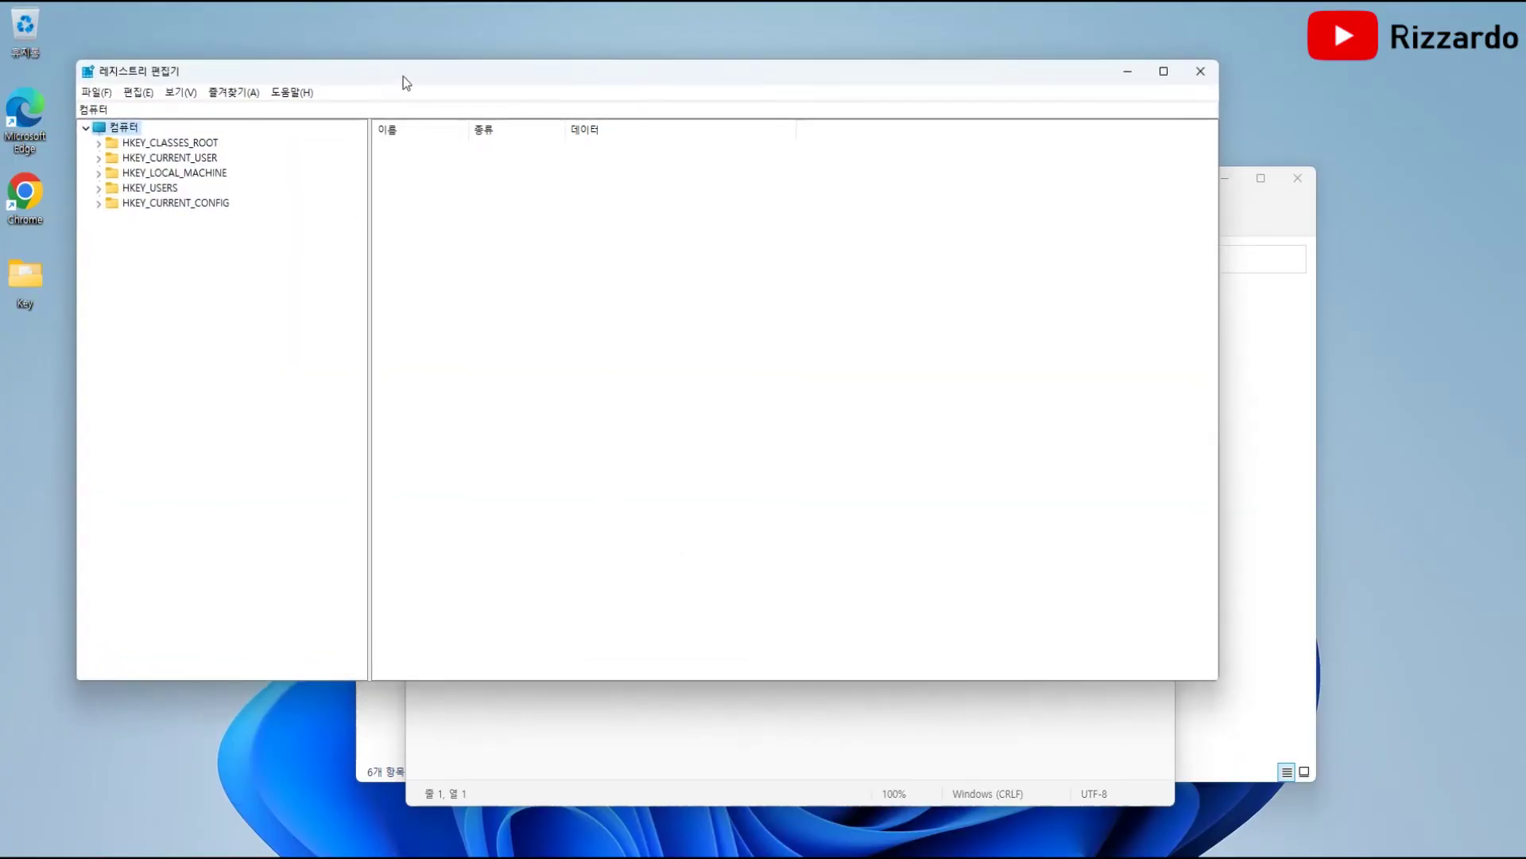
left_click_drag(403, 77, 491, 283)
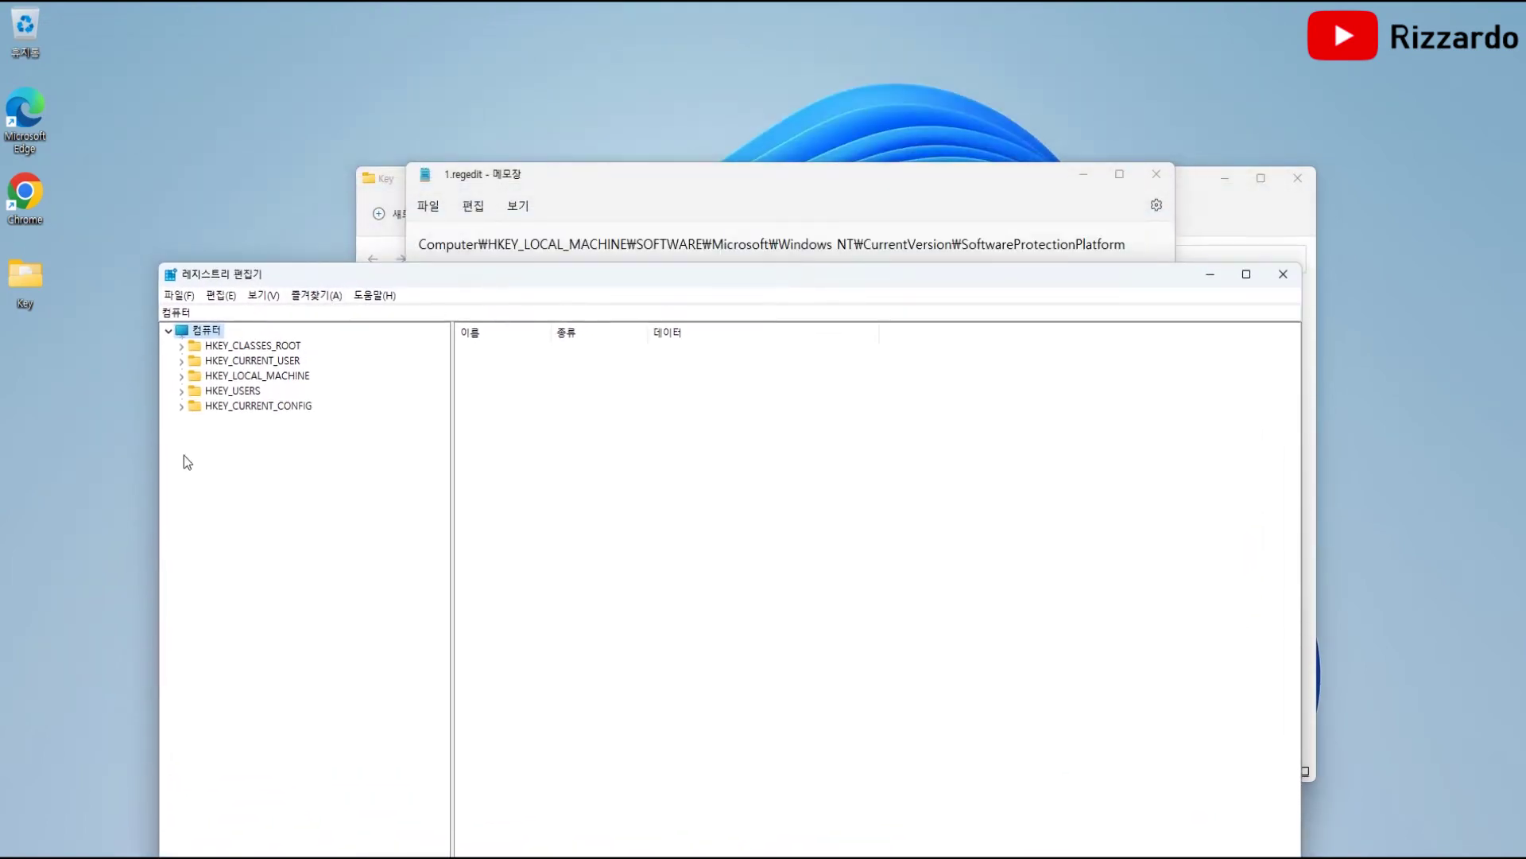
- Navigate the registry to HKEY_LOCAL_MACHINE\SOFTWARE\Microsoft\Windows NT\CurrentVersion\SoftwareProtectionPlatform
left_click(182, 377)
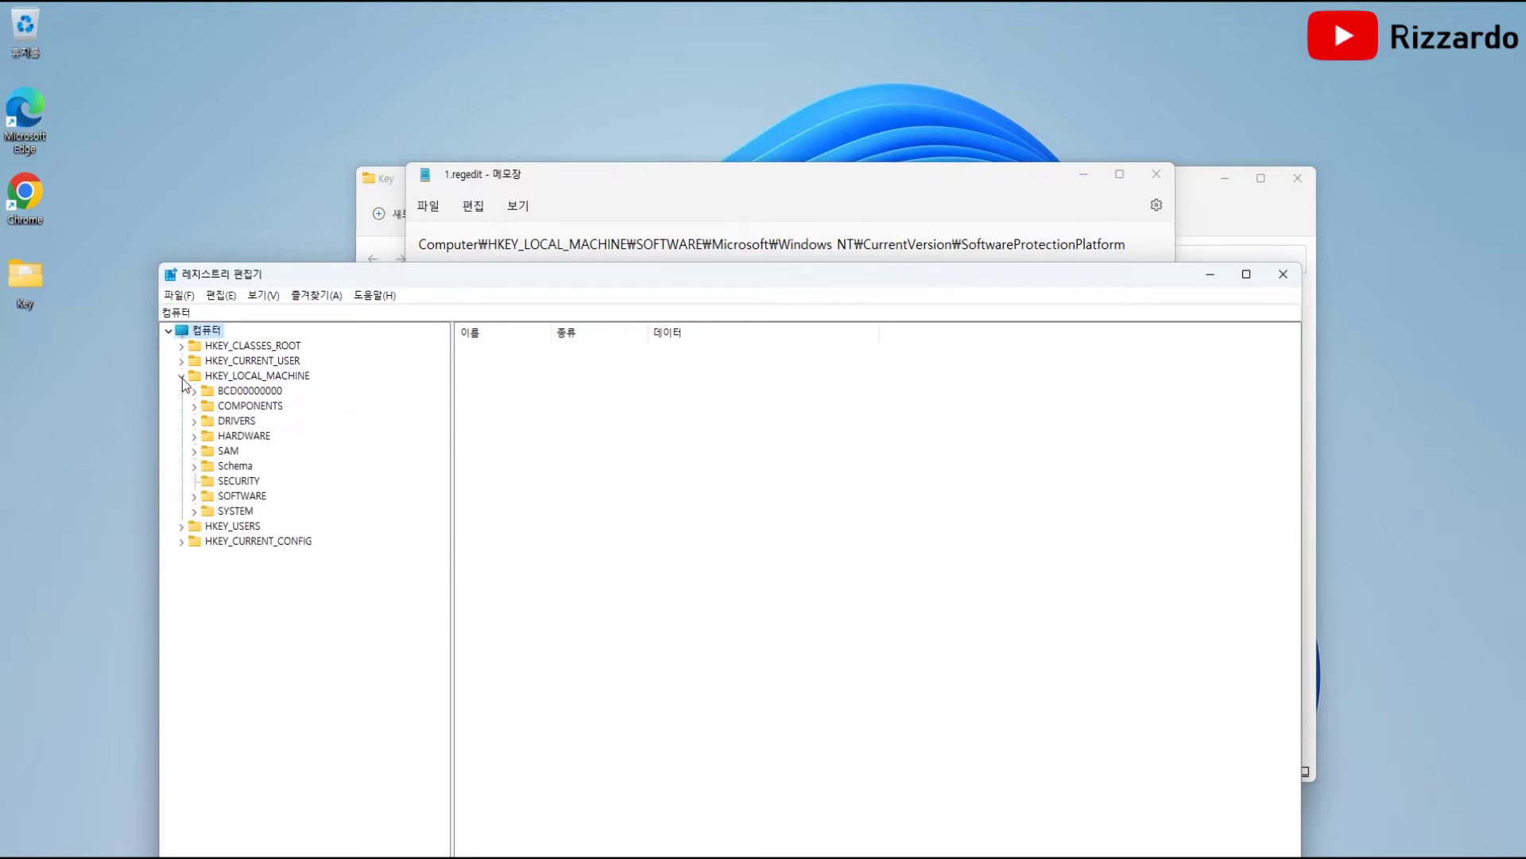
left_click(194, 497)
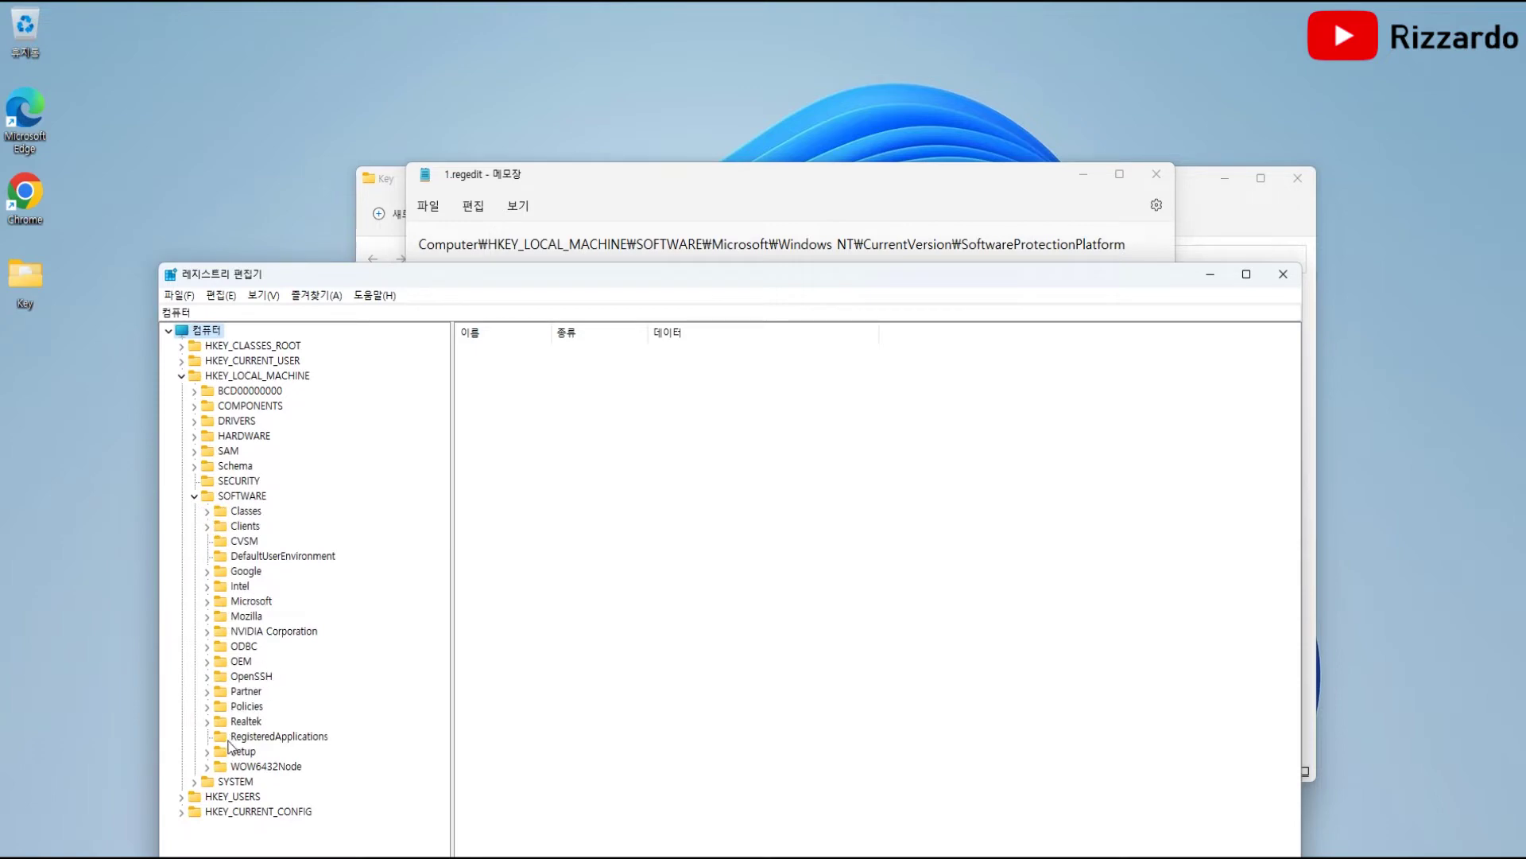
left_click(207, 601)
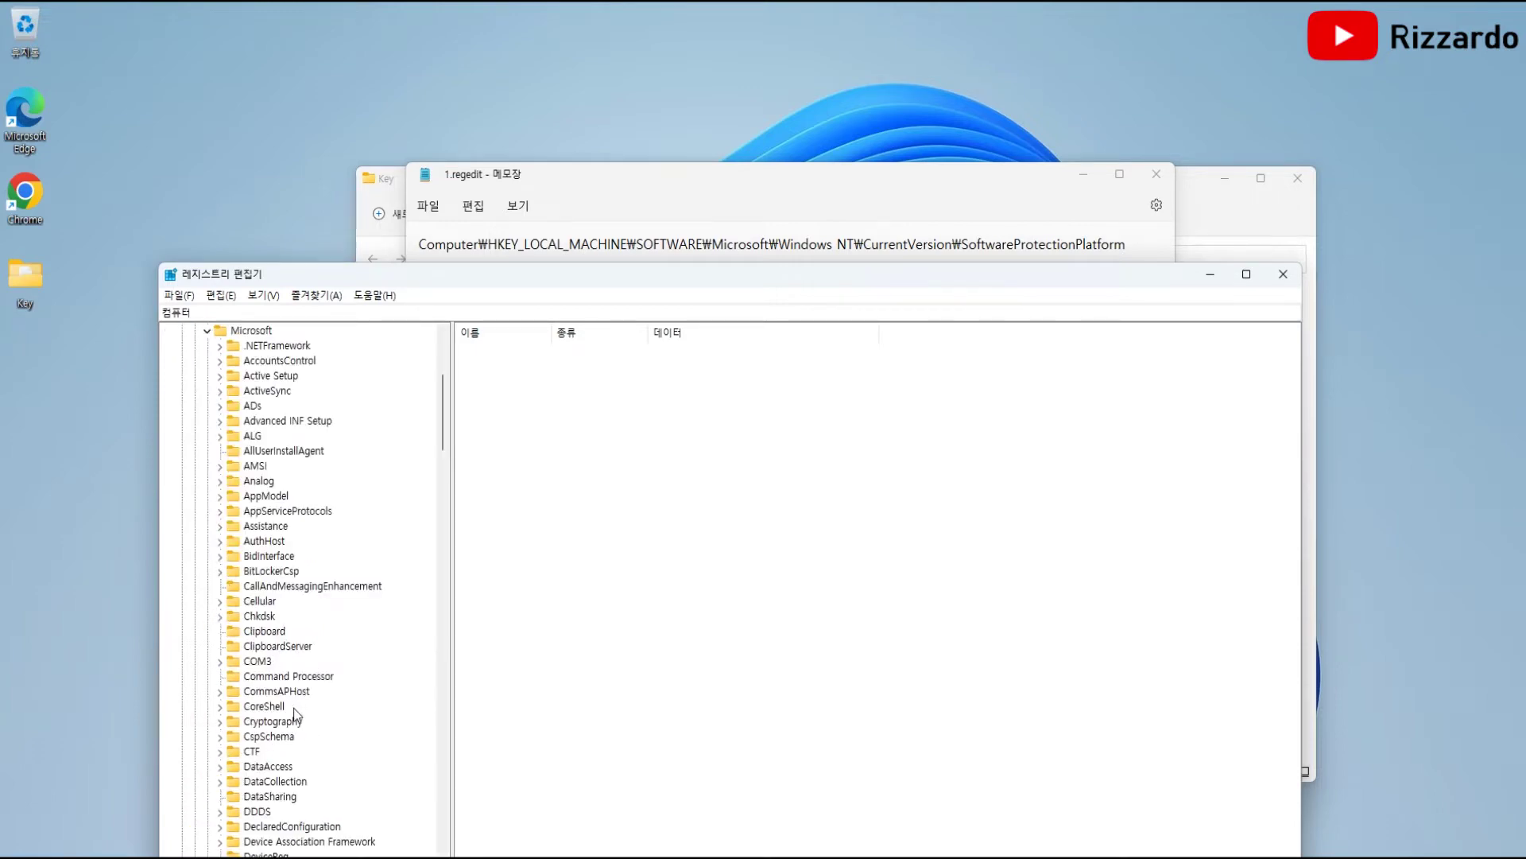
scroll(299, 716, "down", 20)
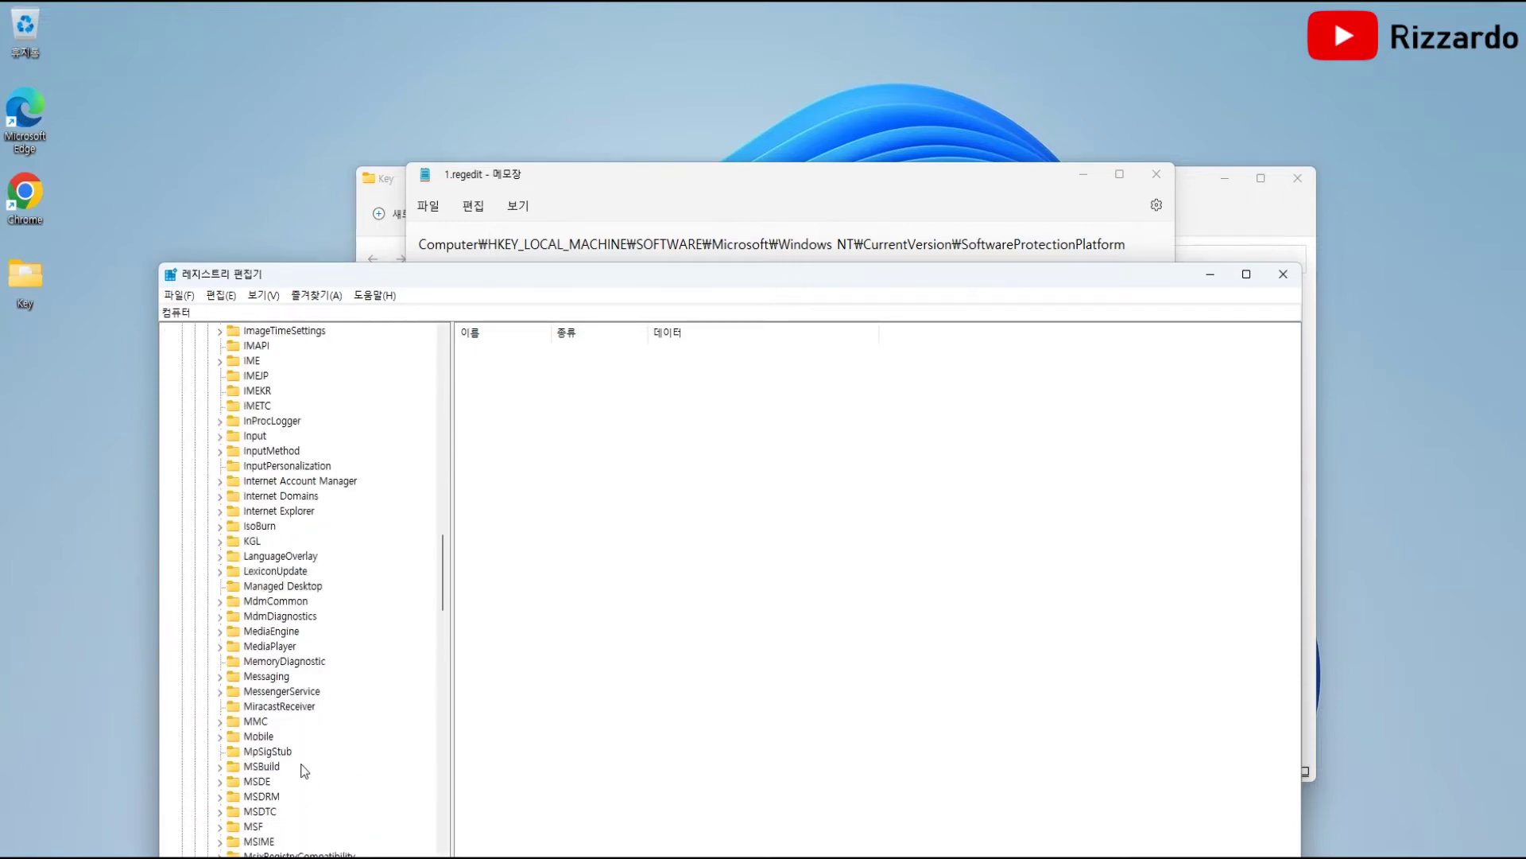
scroll(304, 770, "down", 20)
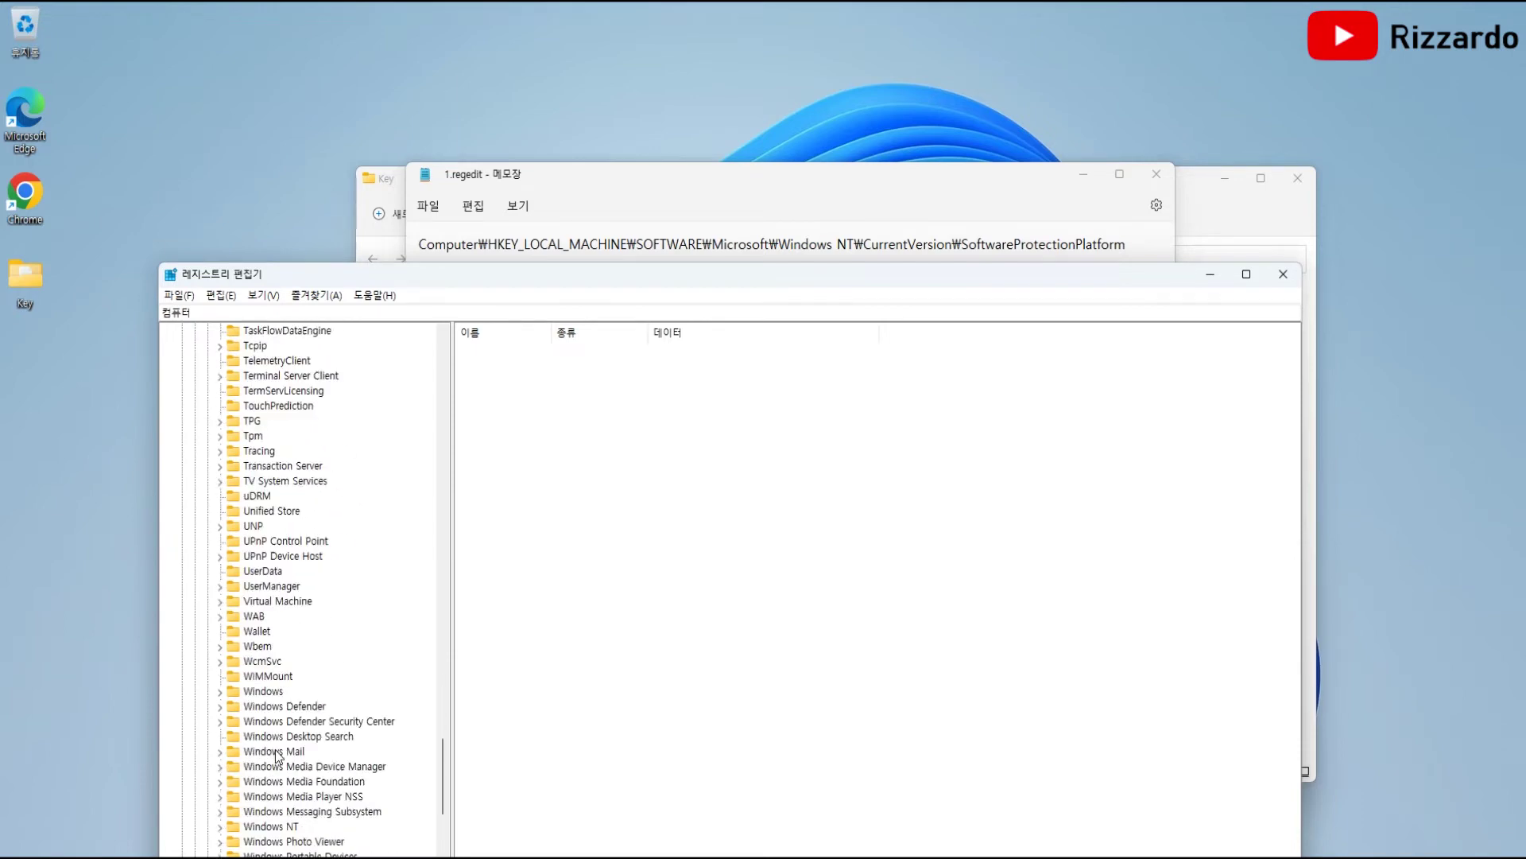
scroll(262, 765, "down", 3)
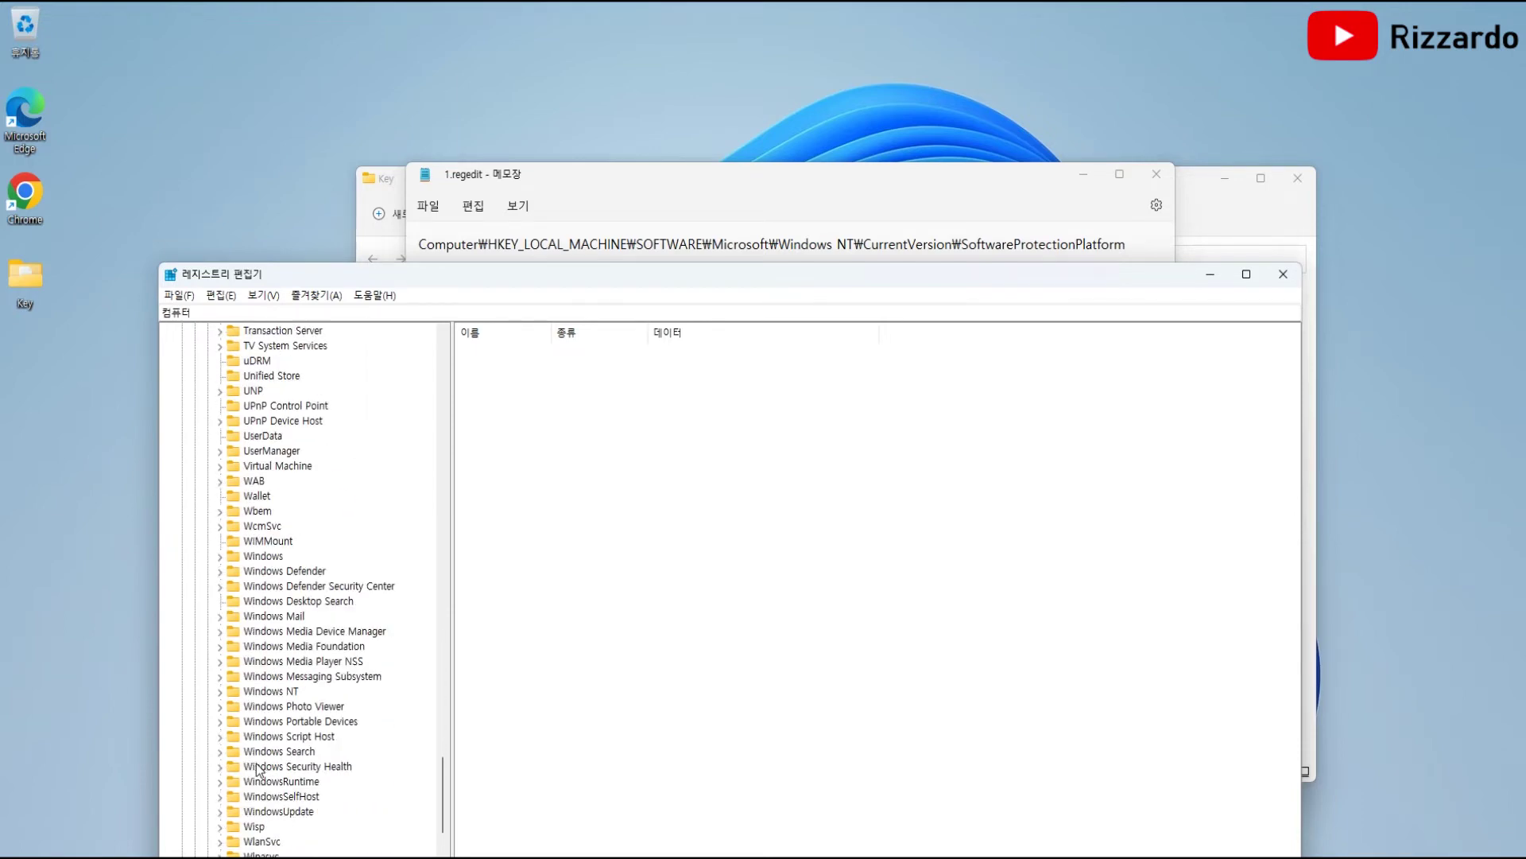
left_click(219, 690)
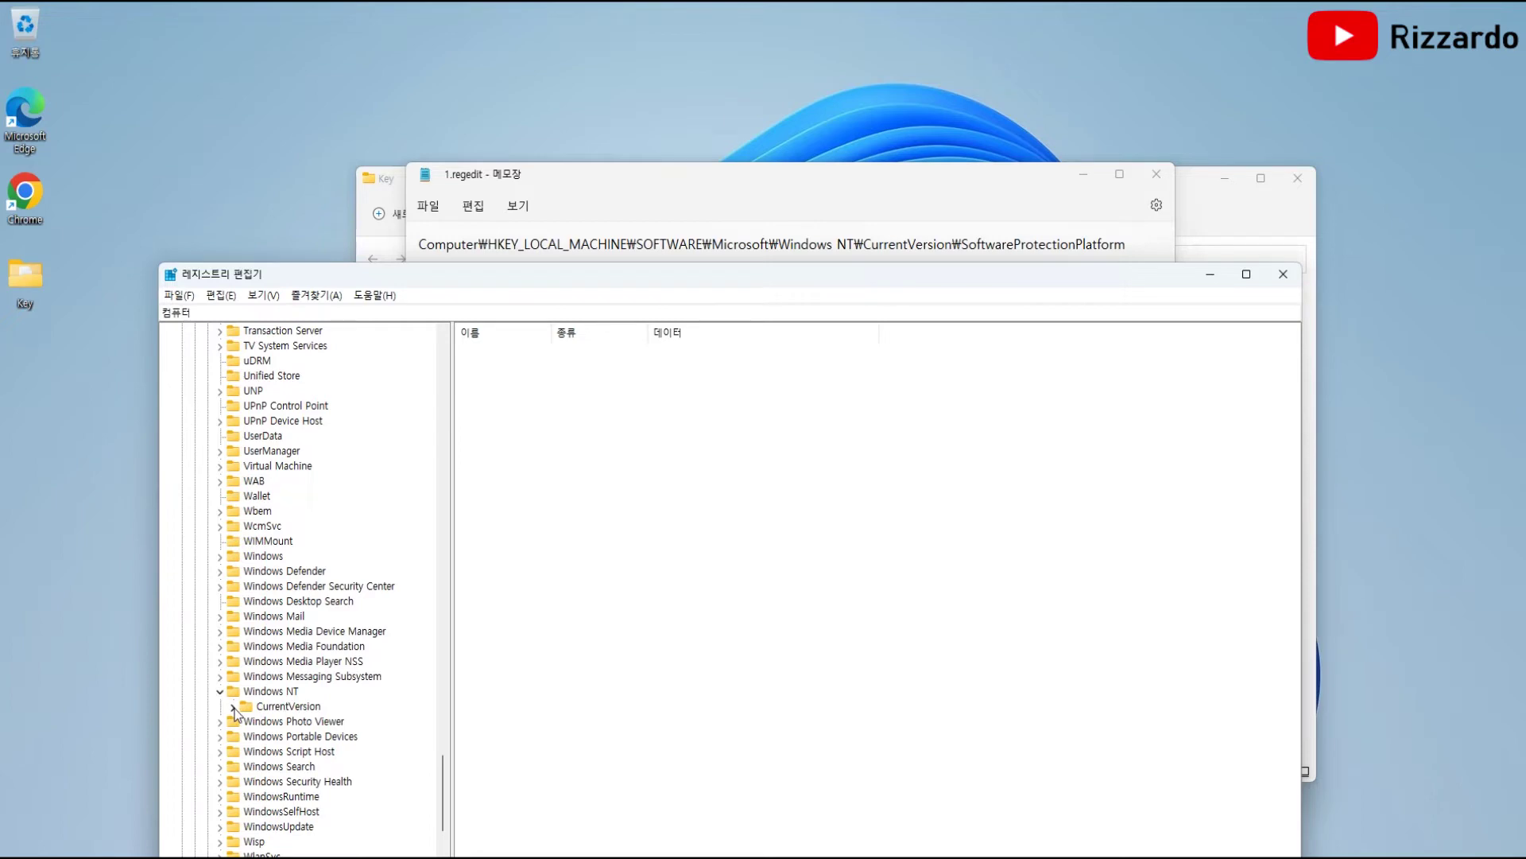
left_click(233, 707)
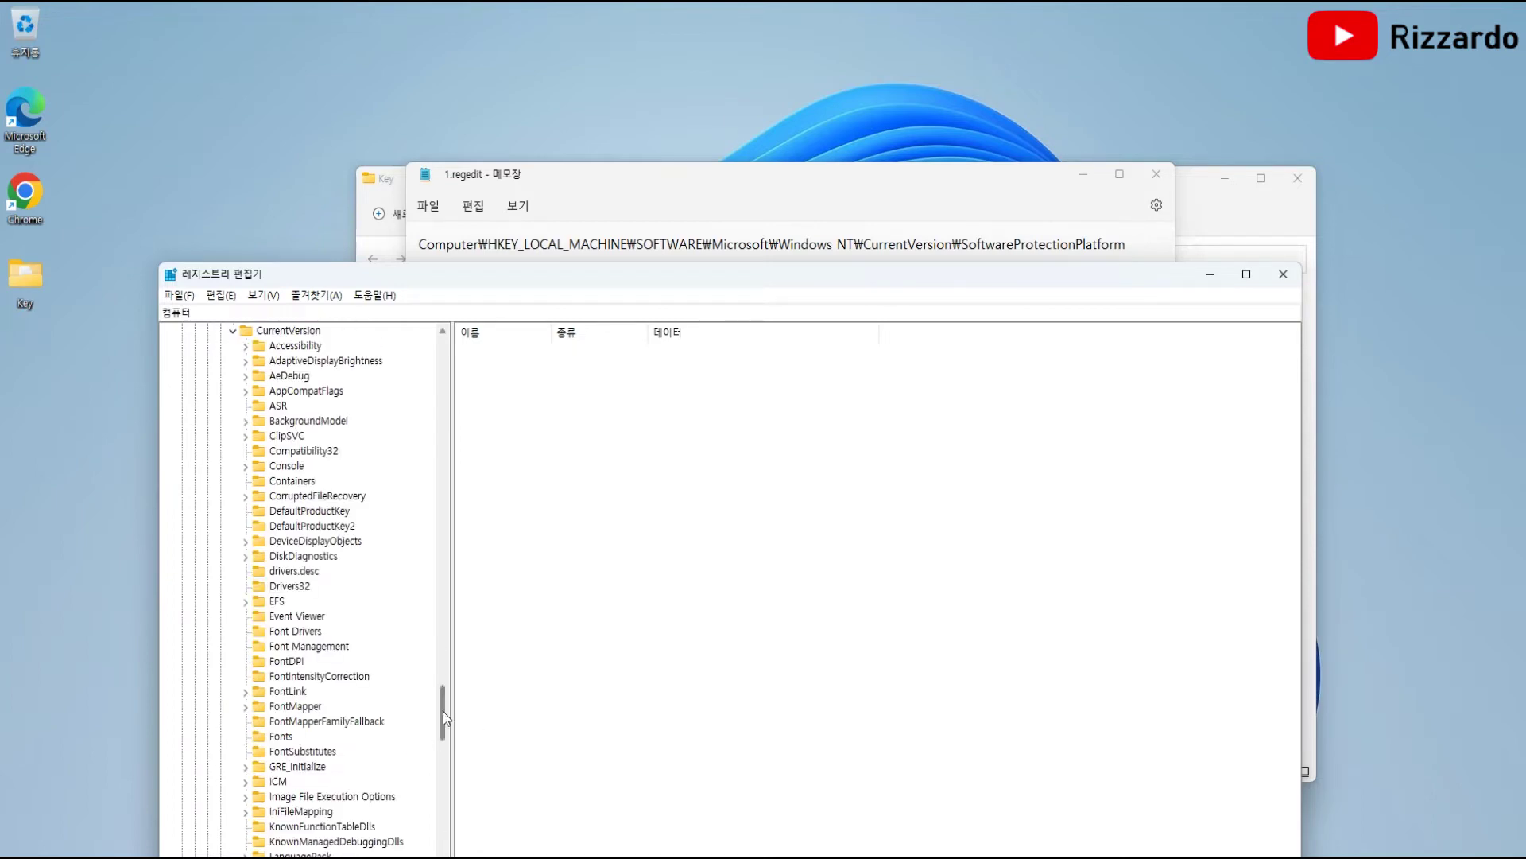
left_click_drag(442, 711, 442, 784)
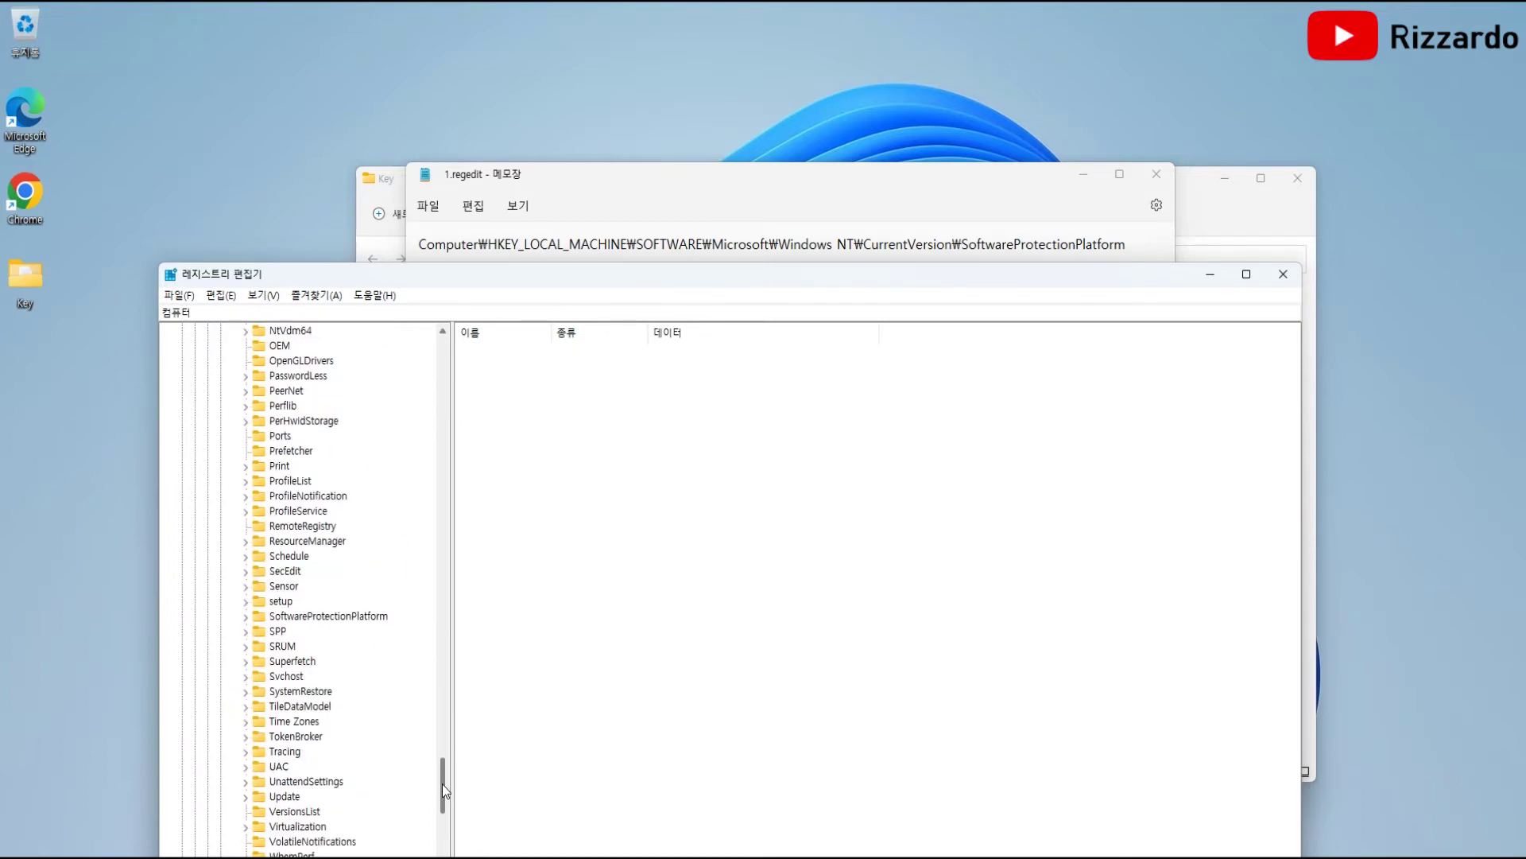
left_click(308, 618)
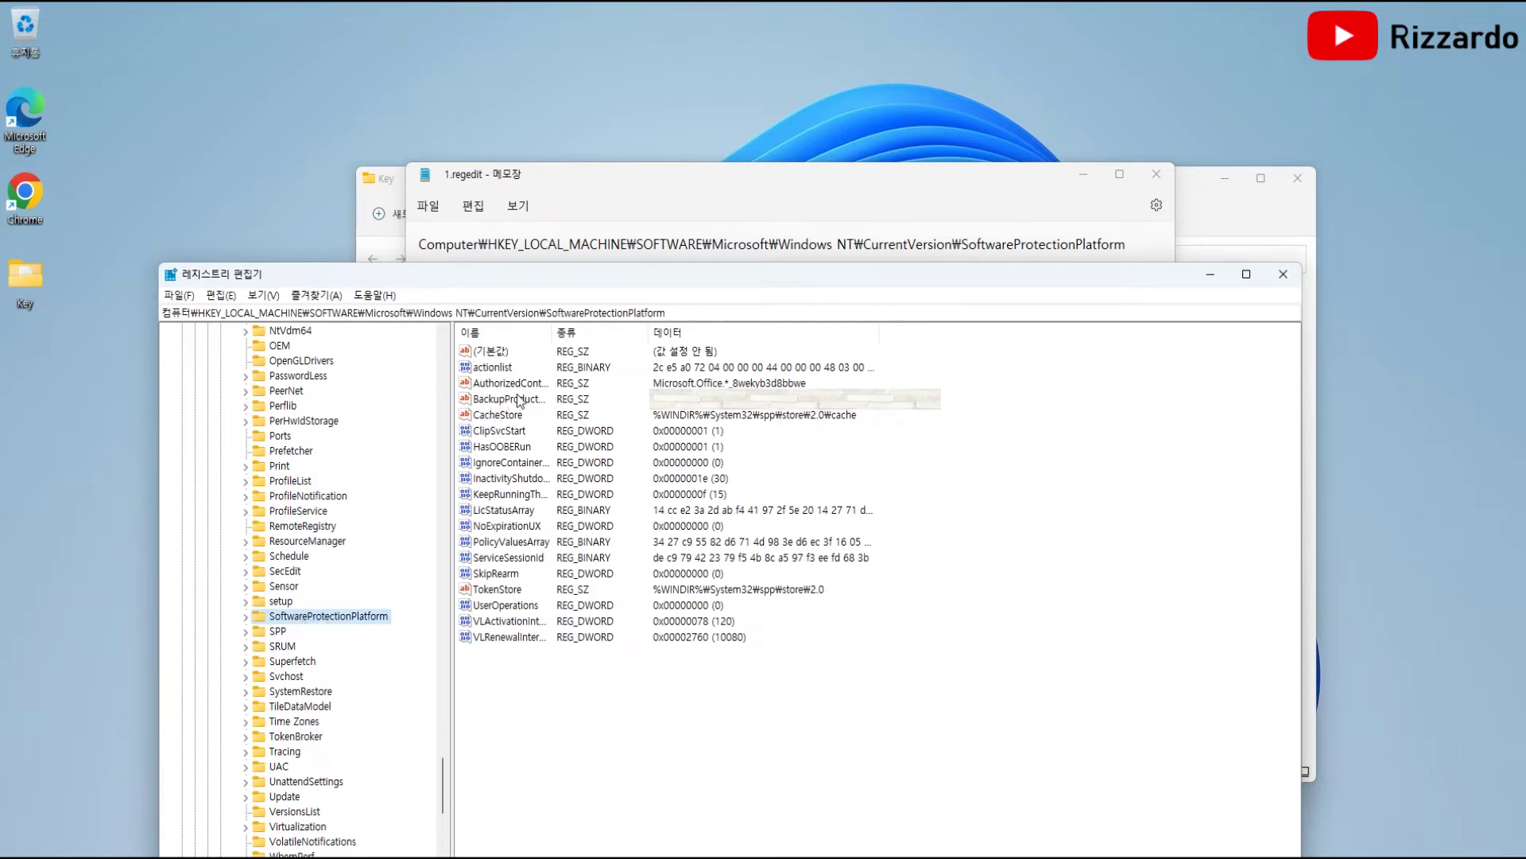
- Widen the name column to read the BackupProductKeyDefault entry, and close the Registry Editor and the 1.regedit note
double_click(552, 336)
left_click(532, 398)
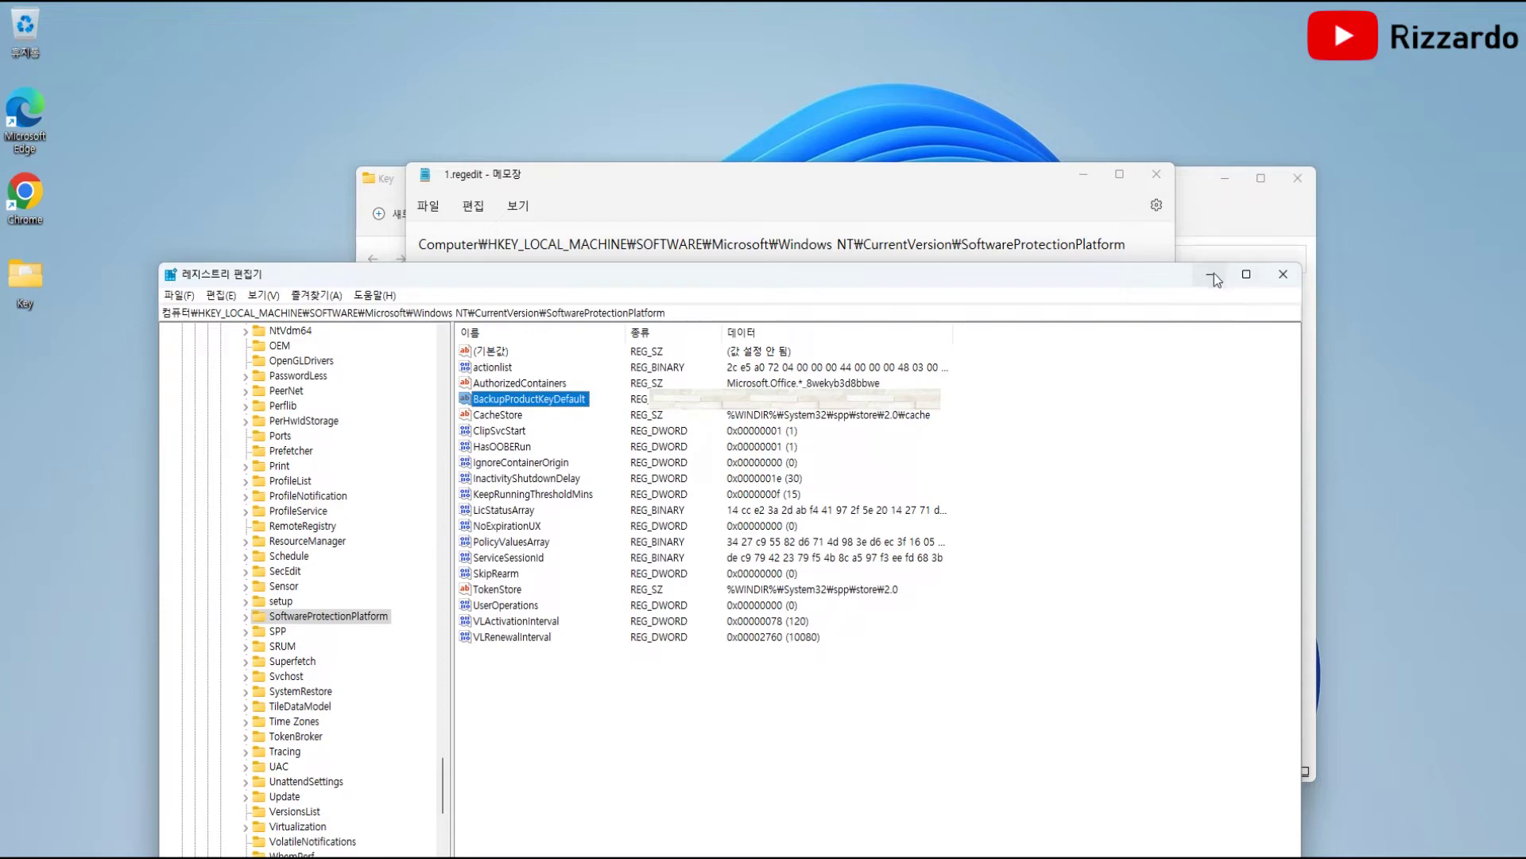
left_click(1278, 279)
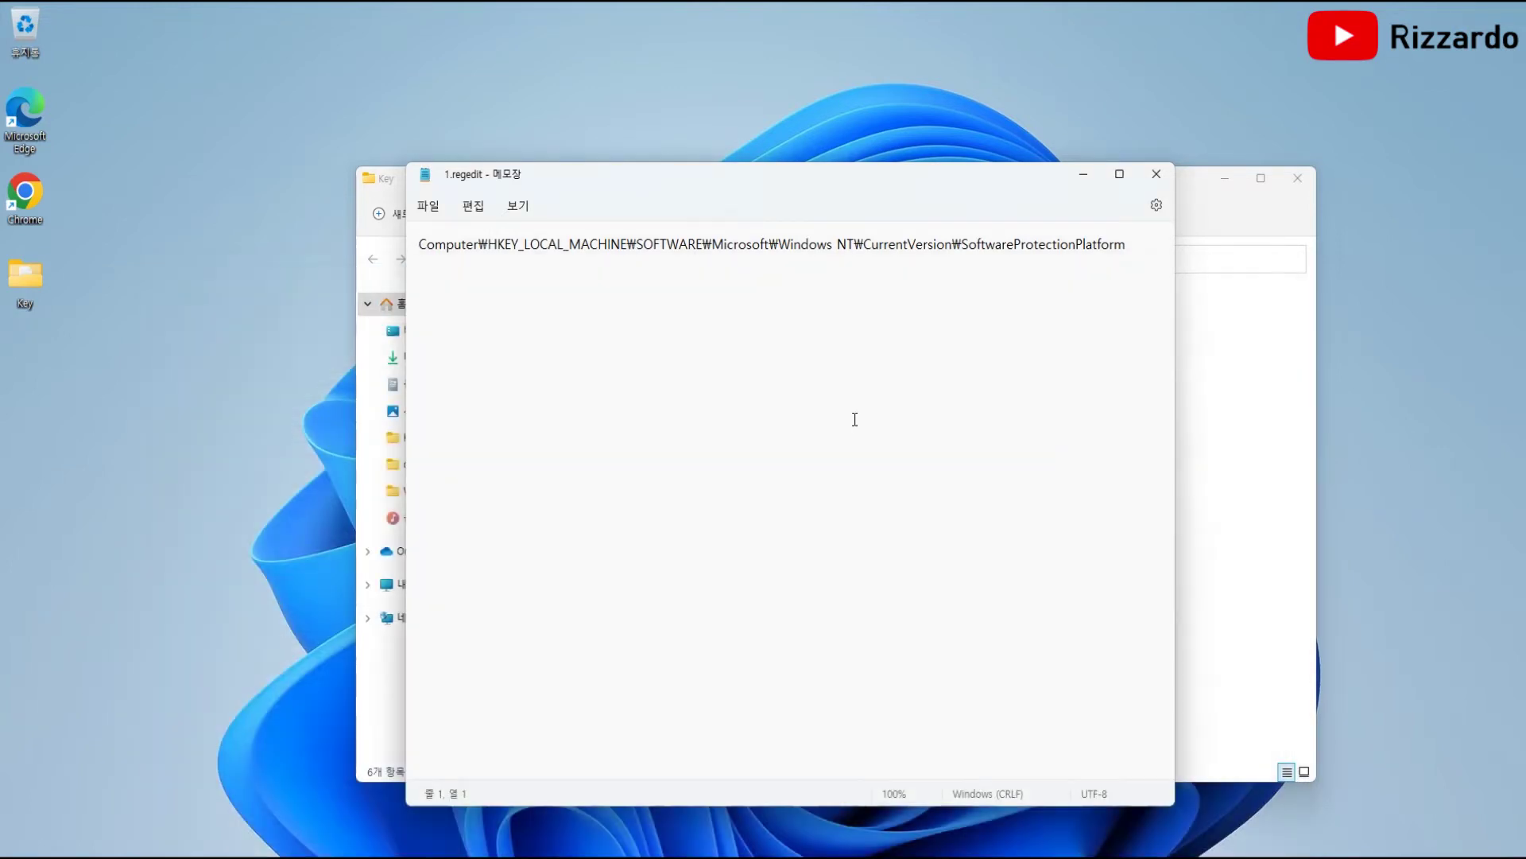
left_click(1155, 174)
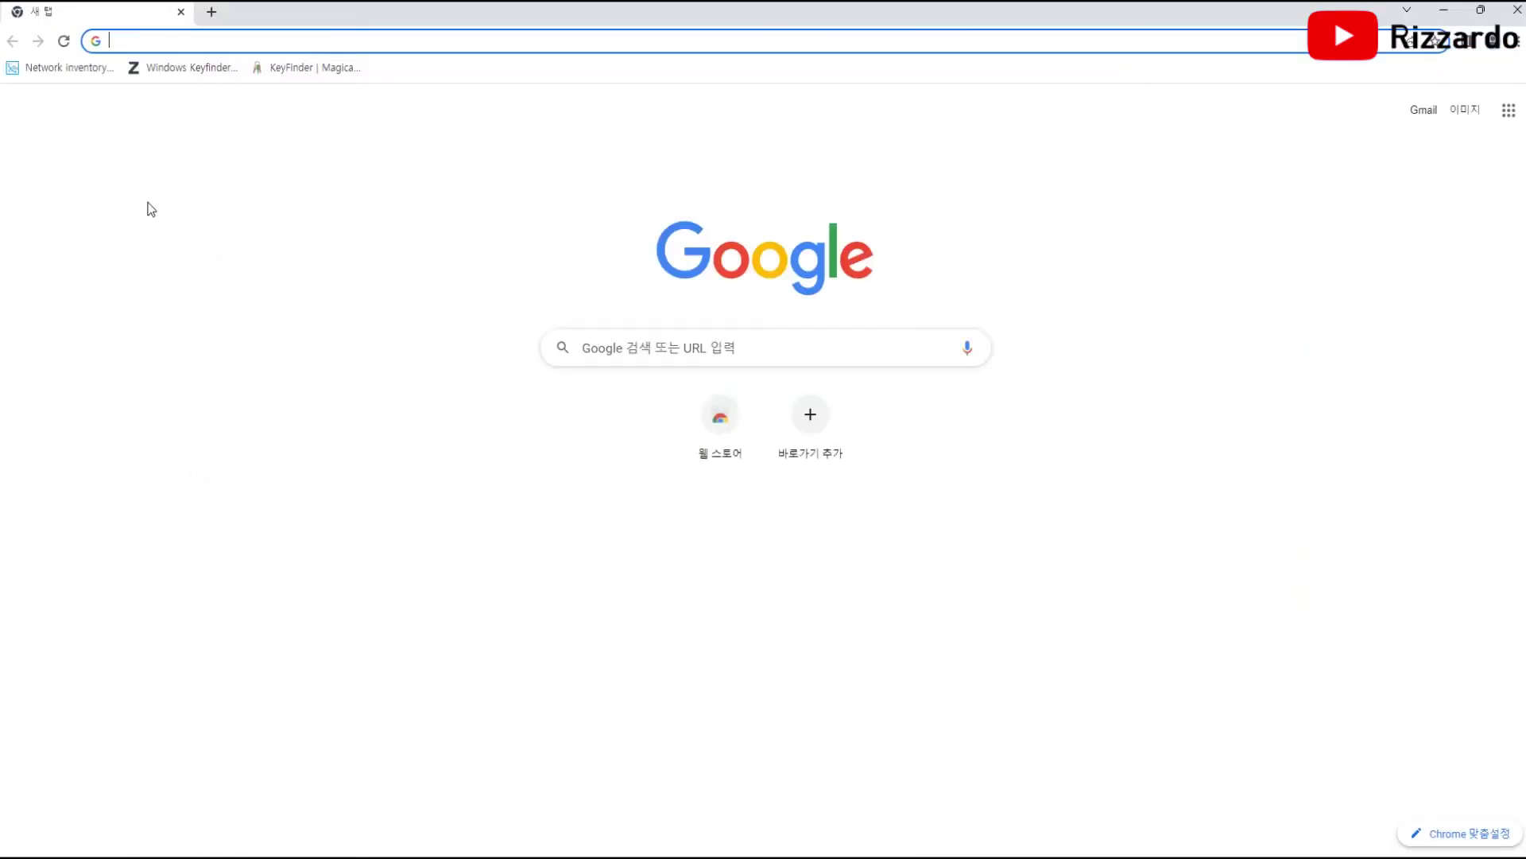
- View the Free PC Audit download page from the saved Network inventory bookmark in Chrome, and minimize the browser
left_click(70, 70)
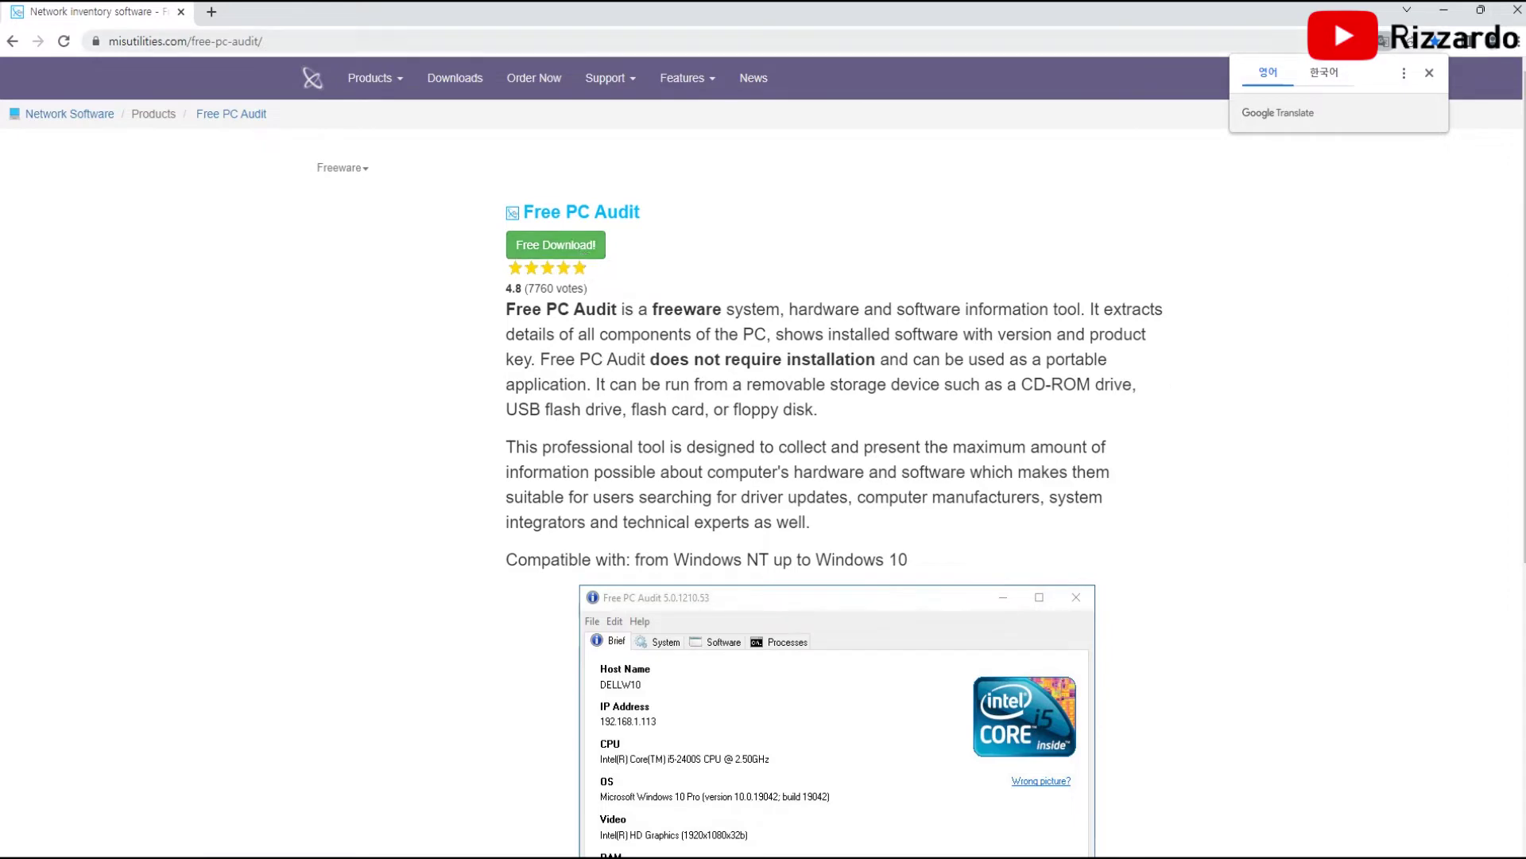
left_click(1442, 13)
left_click(775, 596)
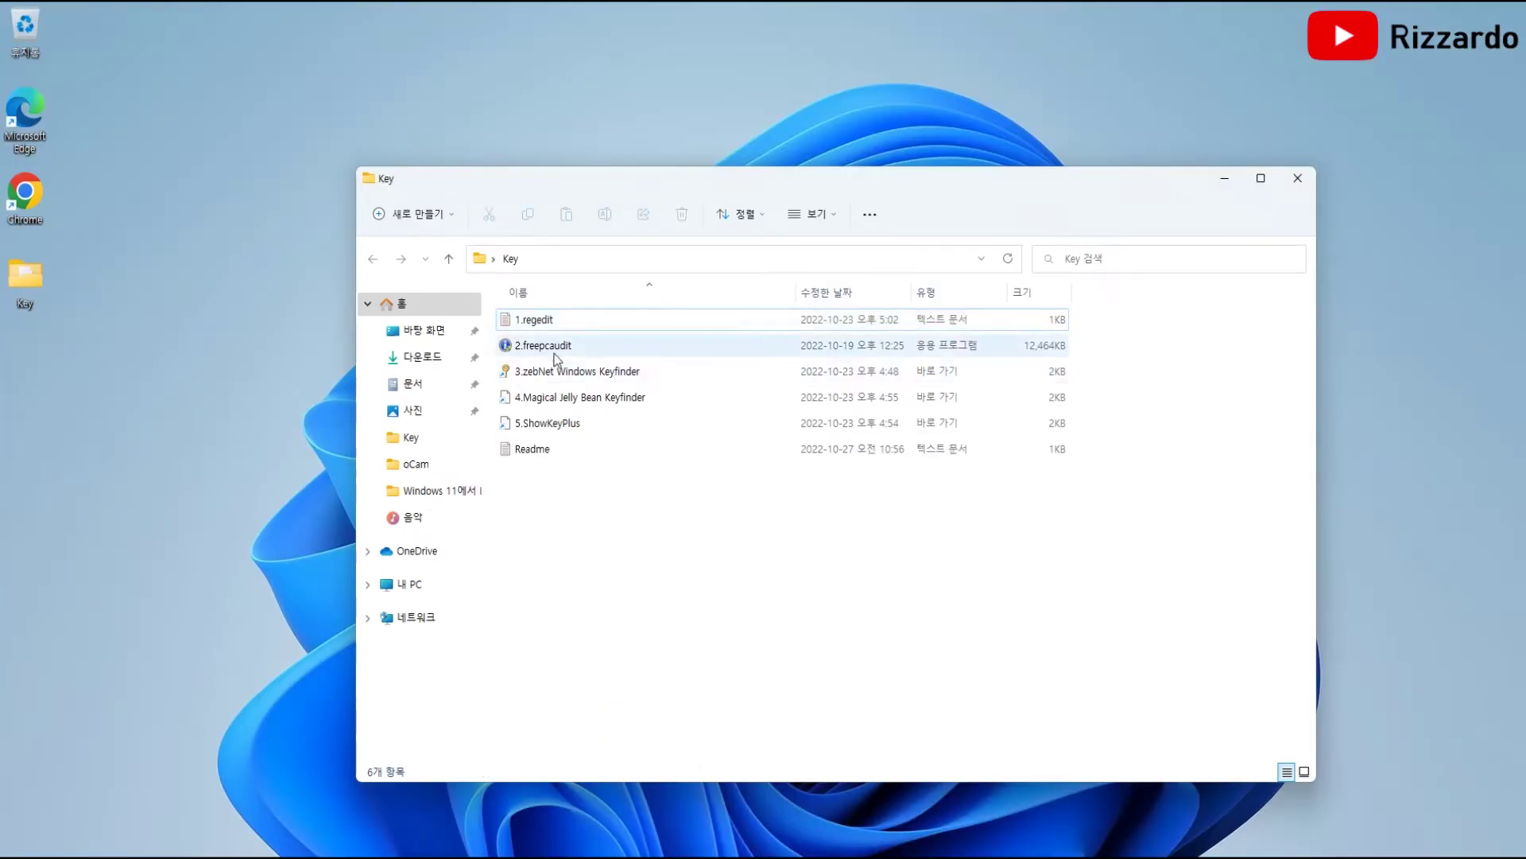
- Run 2.freepcaudit from the Key folder, look up the Windows product key in the system details, and close the program
double_click(564, 347)
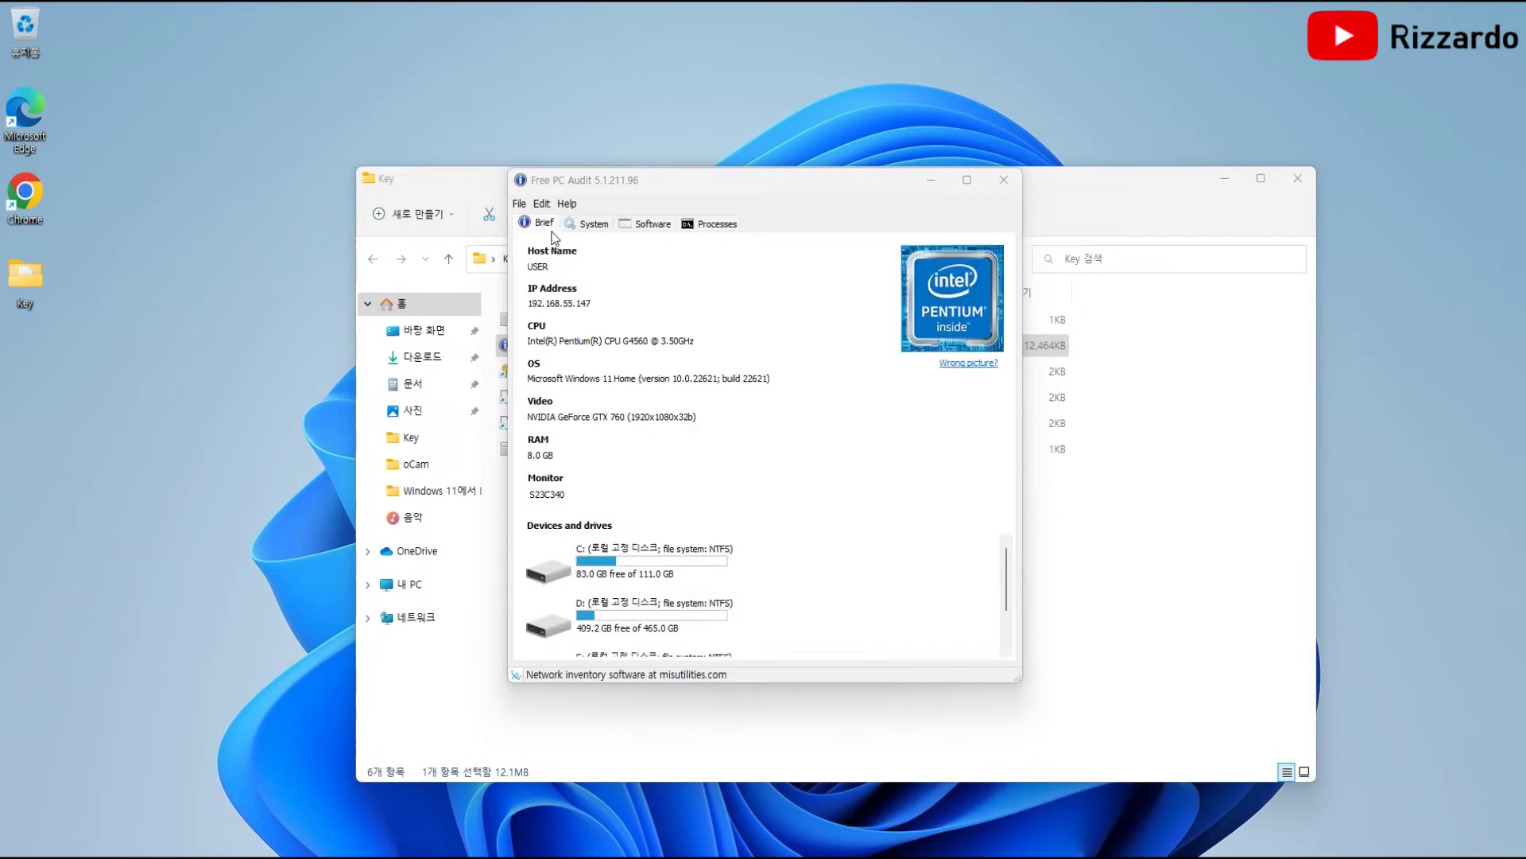
left_click(595, 226)
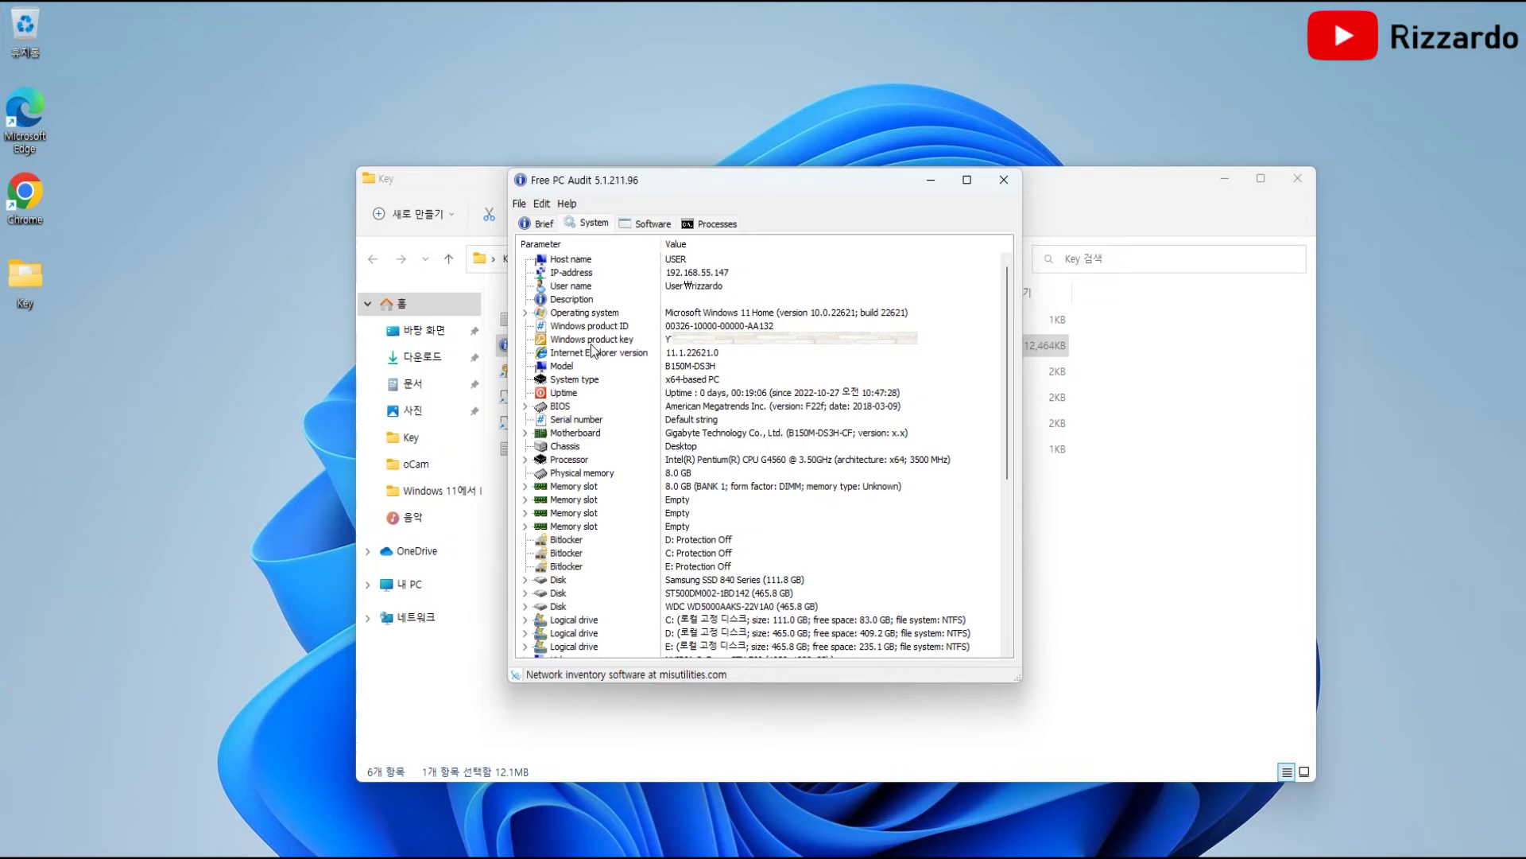
left_click(617, 342)
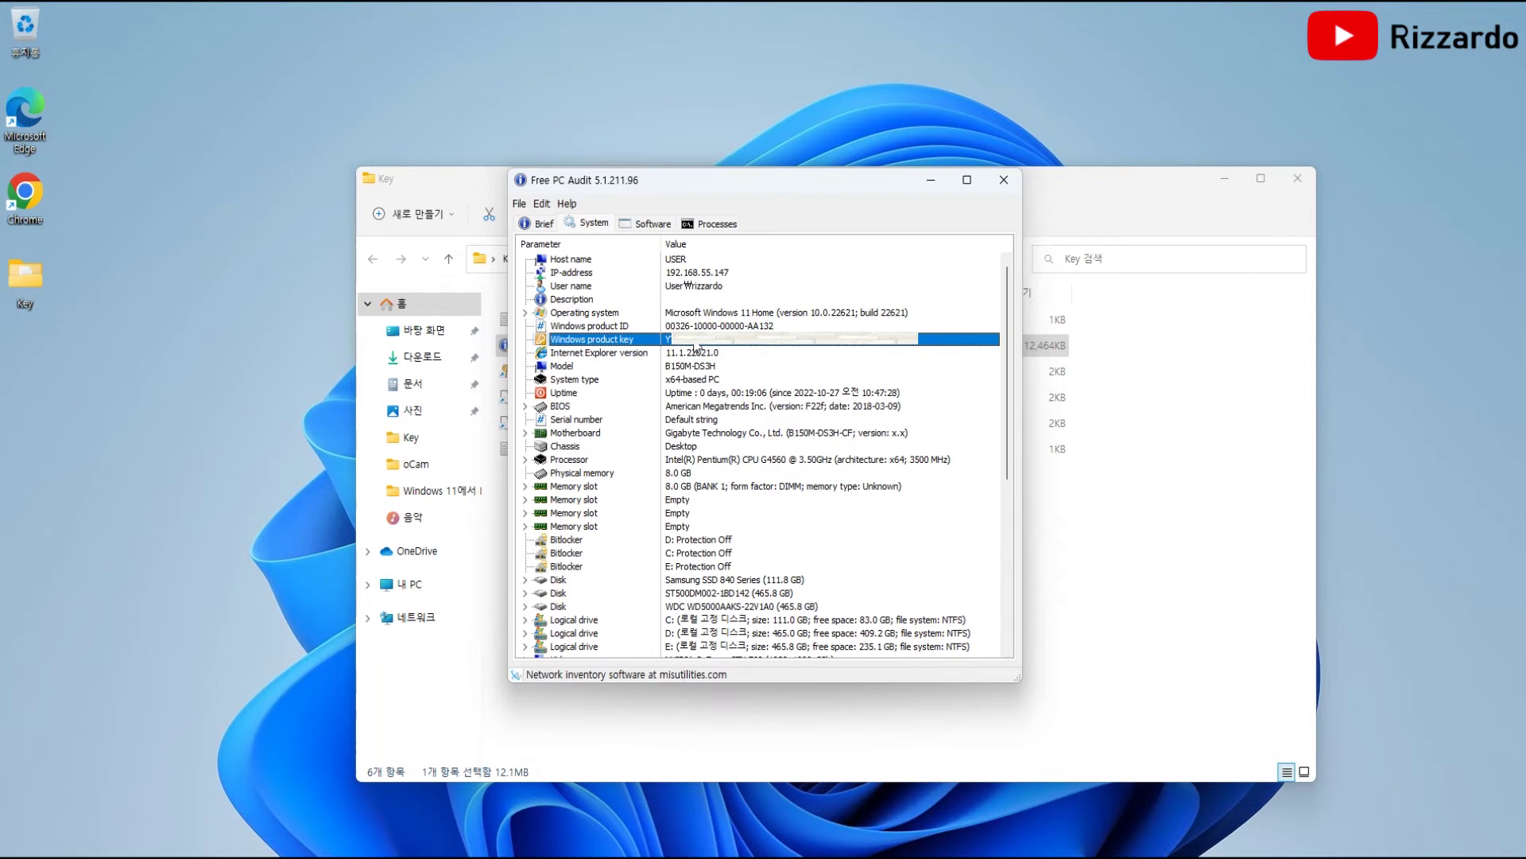
left_click(1002, 181)
left_click(667, 526)
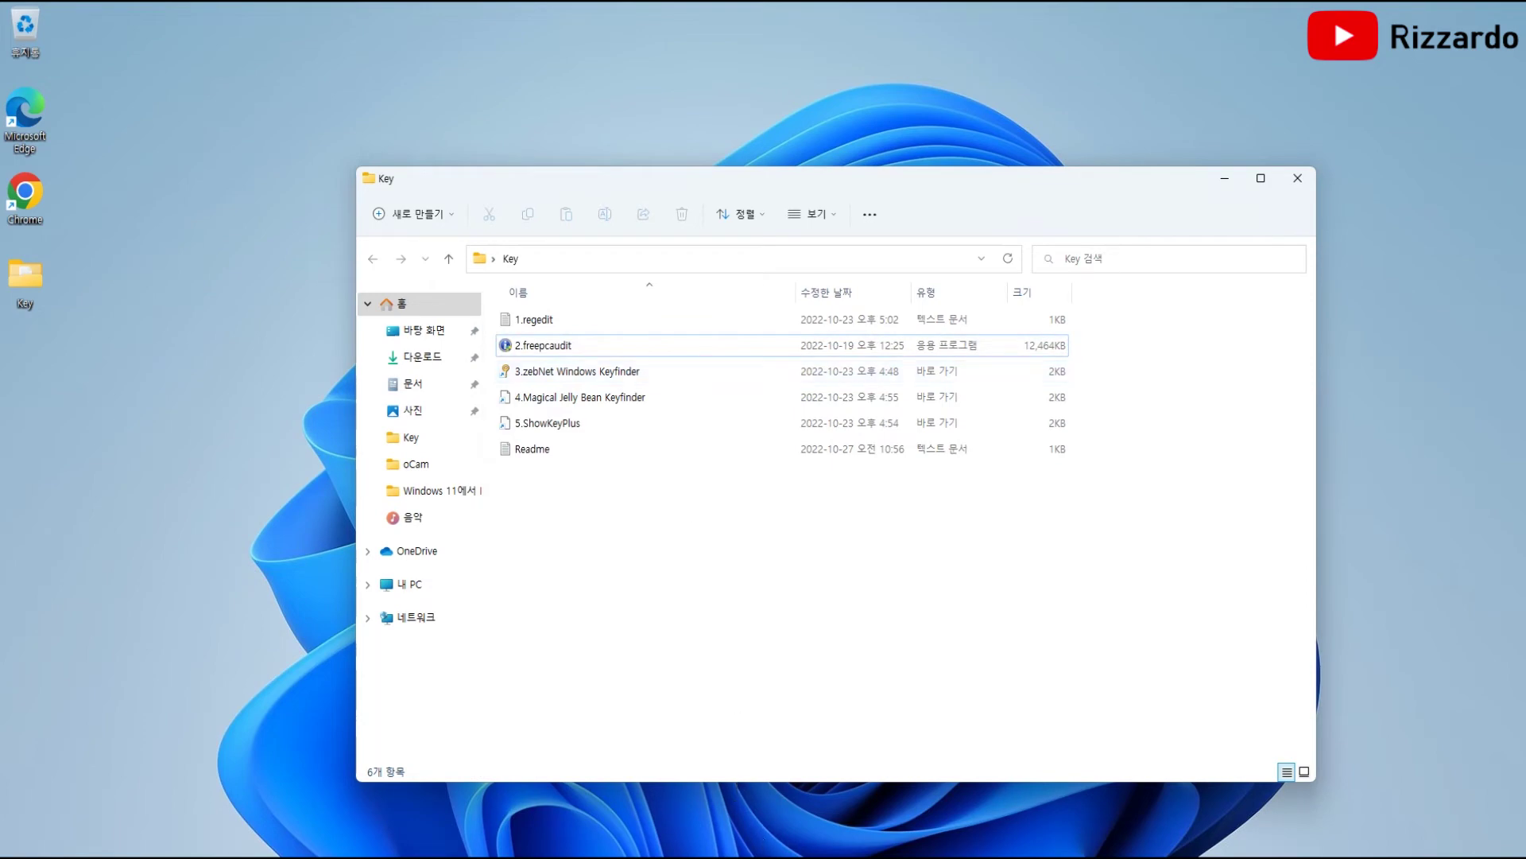
- Switch to Chrome, view the zebNet Windows Keyfinder download page from its bookmark, and minimize the browser
left_click(827, 795)
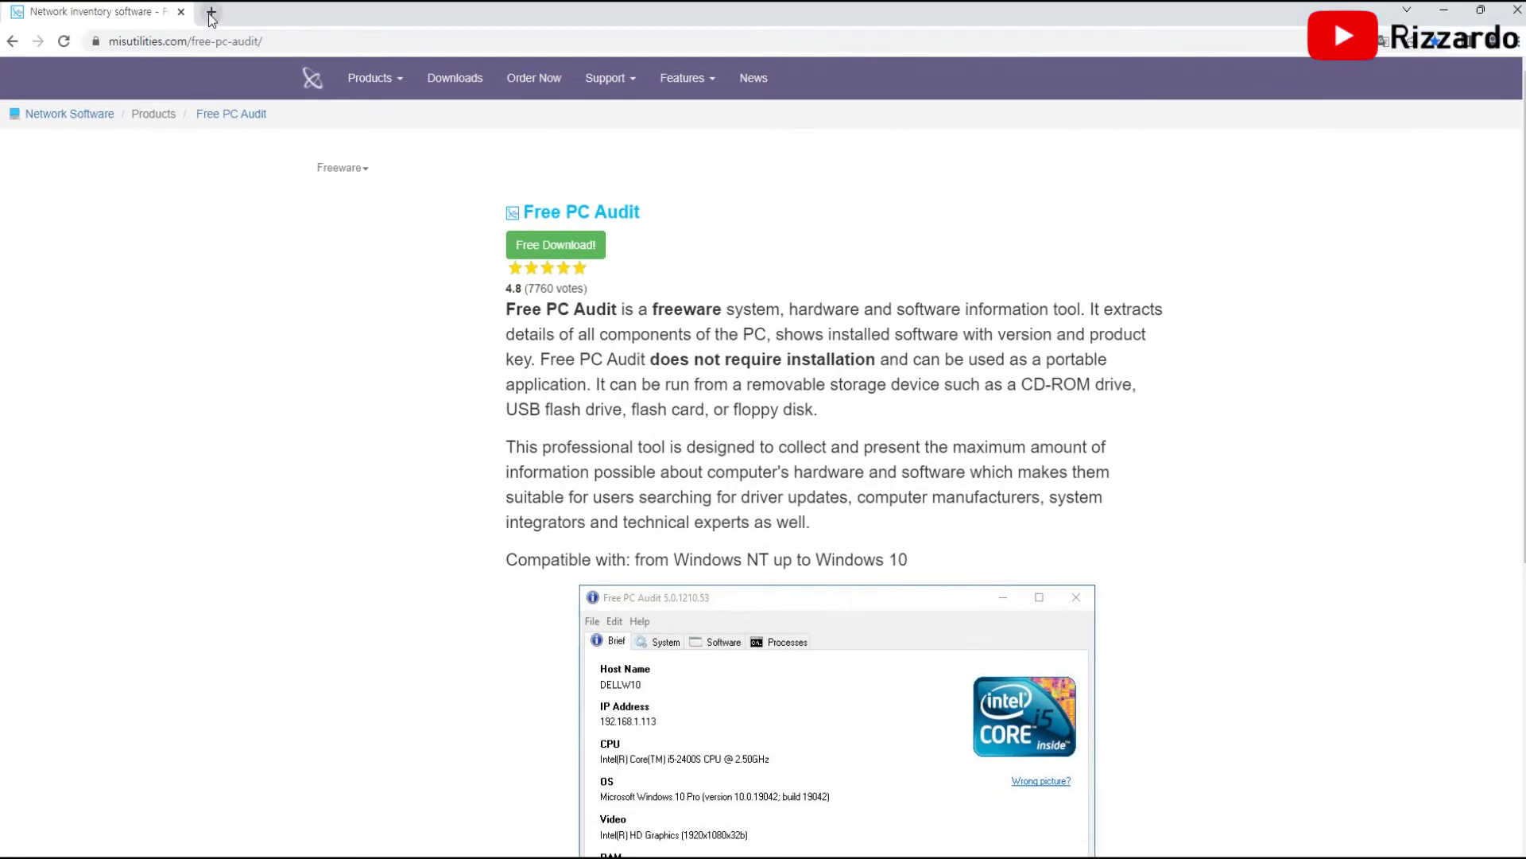
left_click(1443, 10)
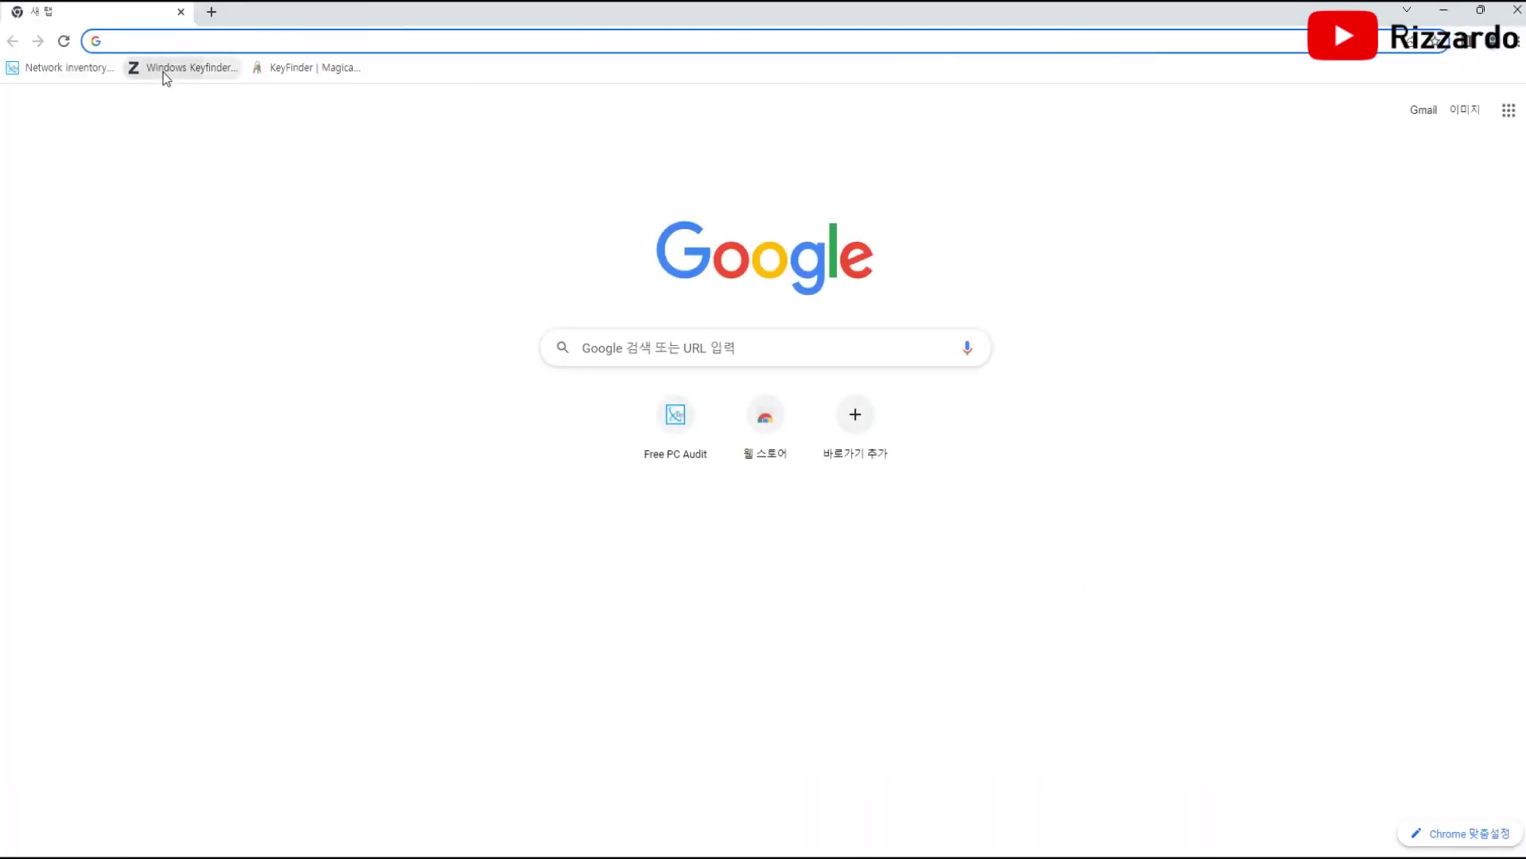
left_click(164, 73)
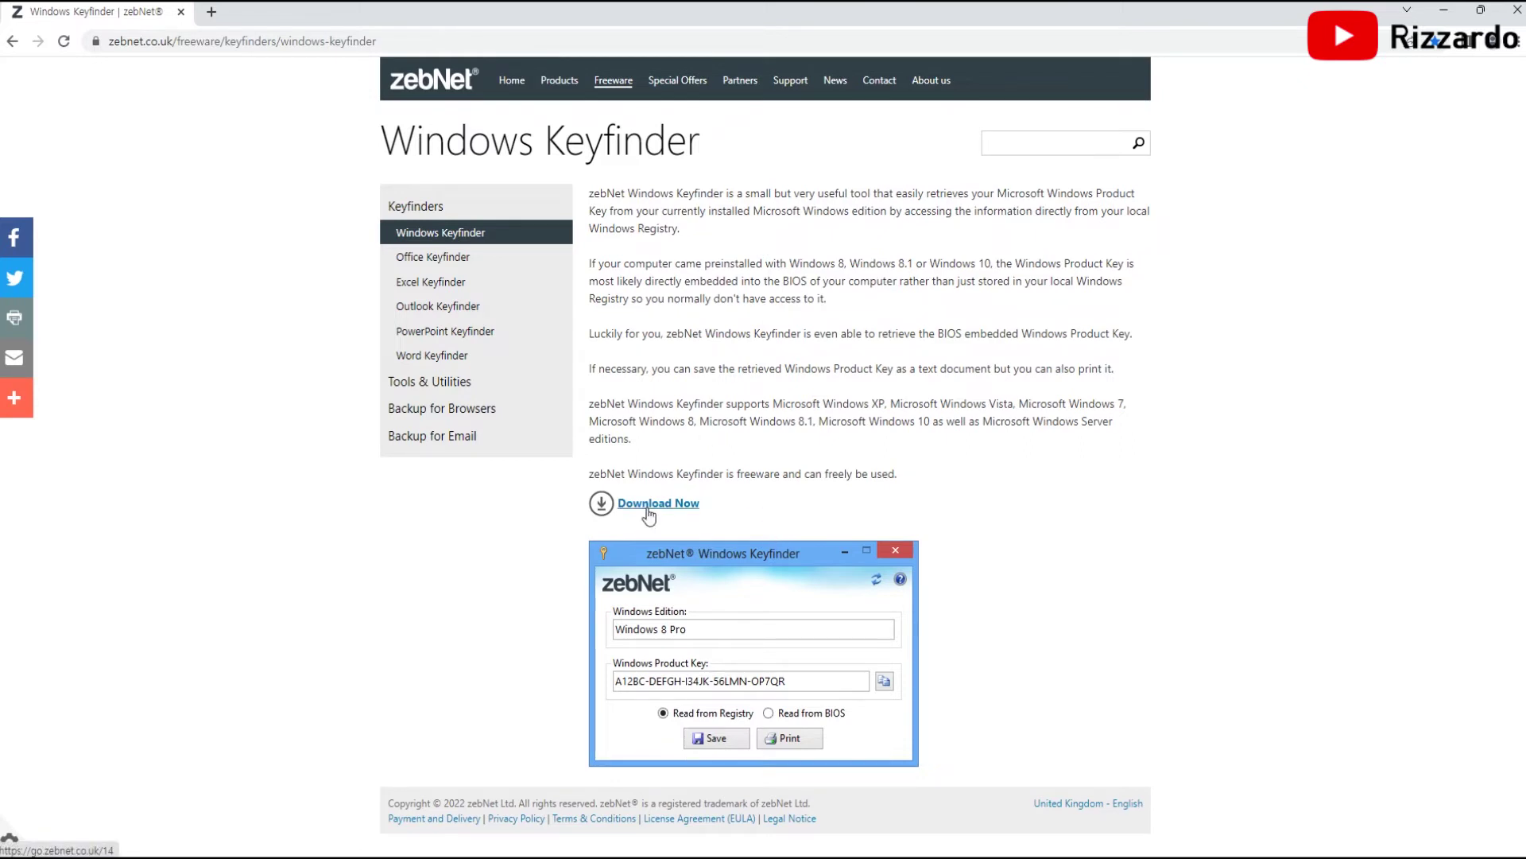
left_click(1445, 14)
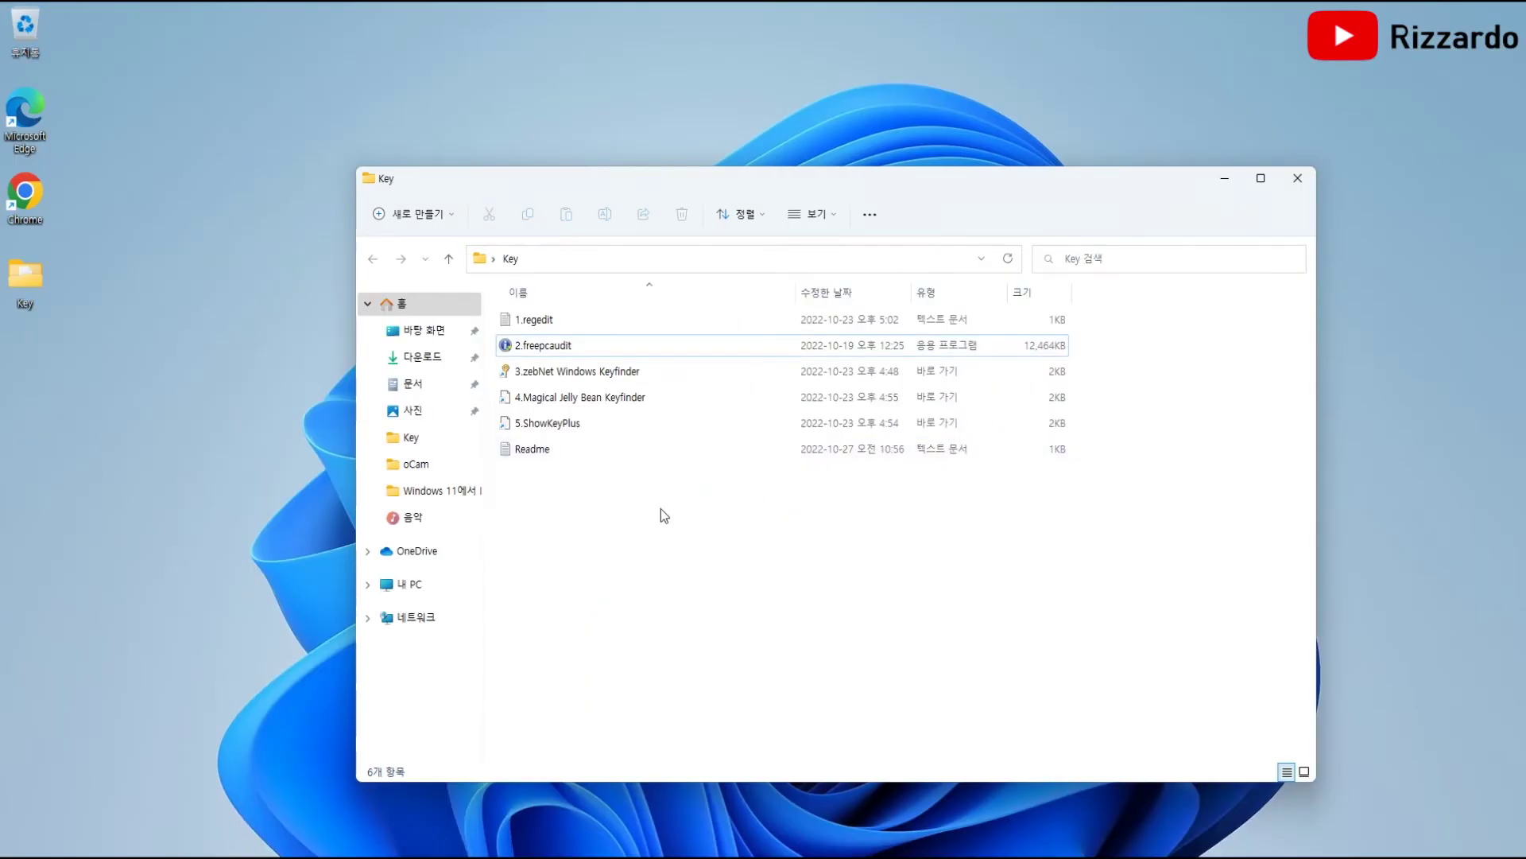
- Run 3.zebNet Windows Keyfinder from the Key folder to view the Windows product key, and close the program
double_click(611, 378)
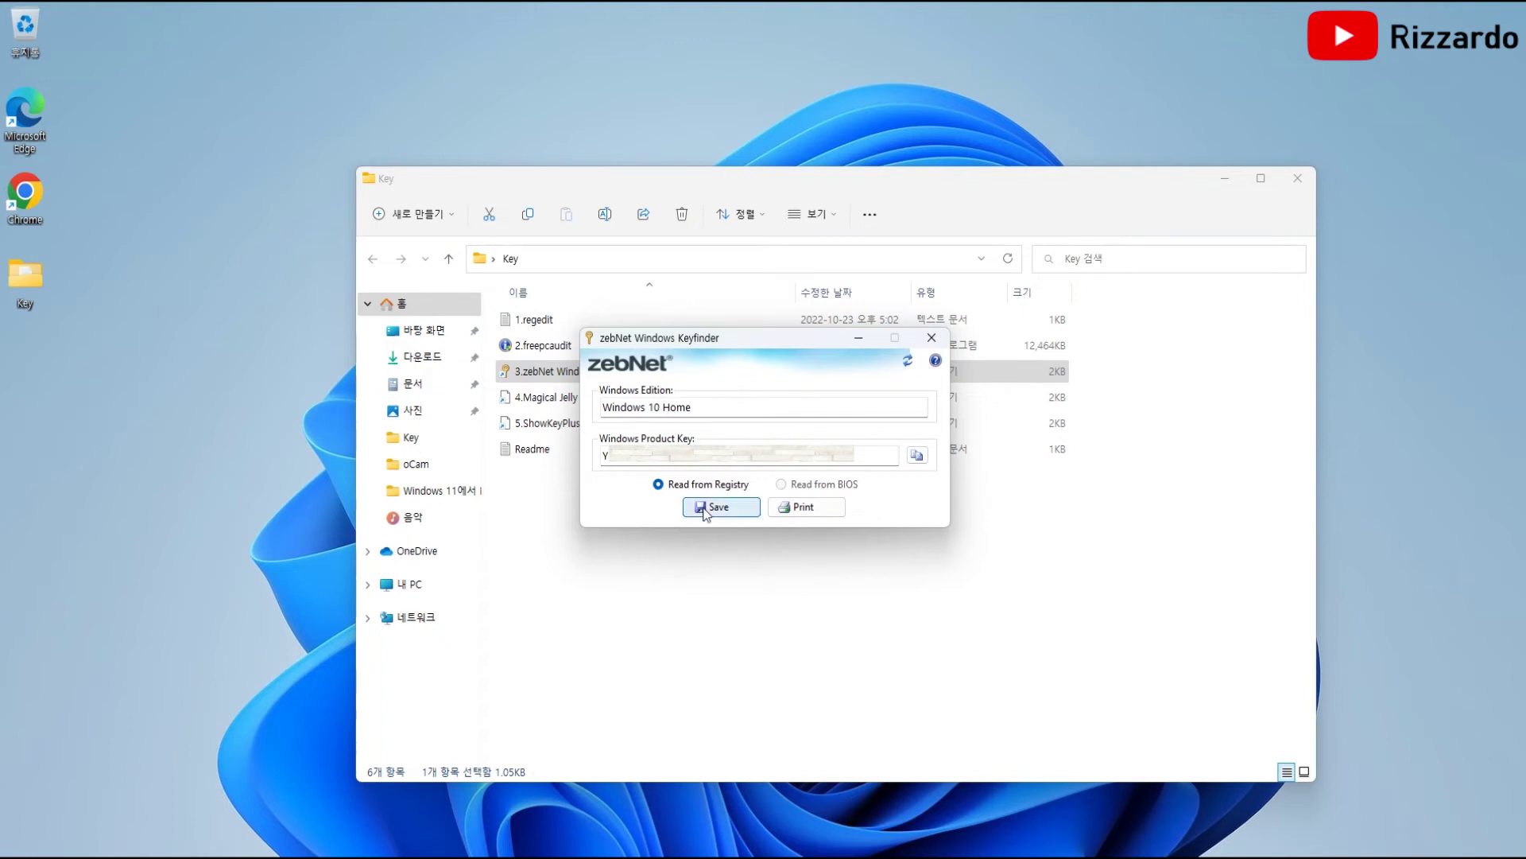
left_click(932, 337)
left_click(619, 567)
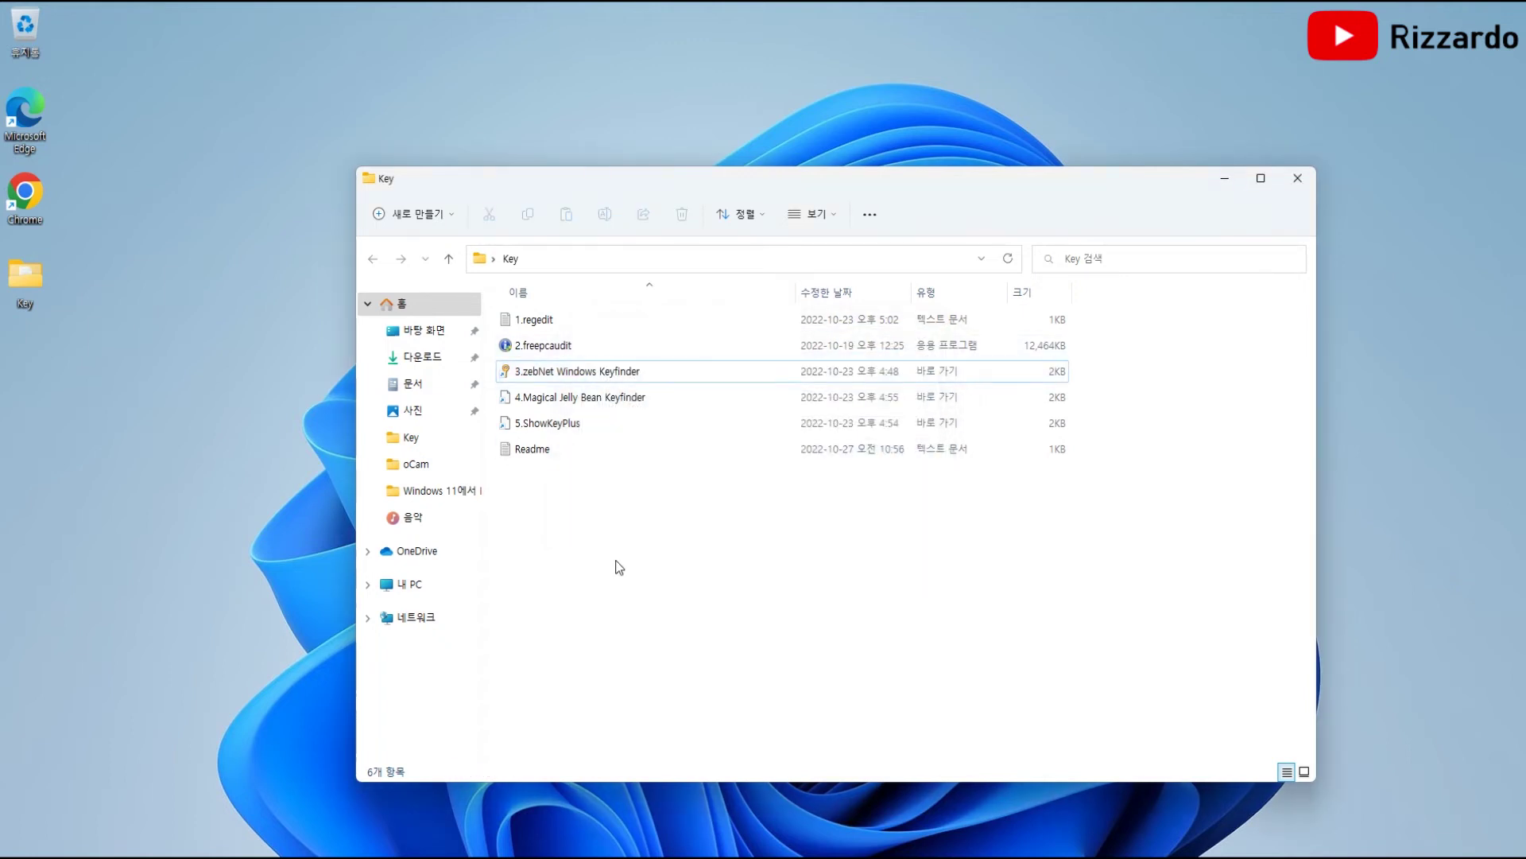
- Switch to Chrome, view the Magical Jelly Bean KeyFinder download page from its bookmark in a new tab, and minimize the browser
left_click(612, 404)
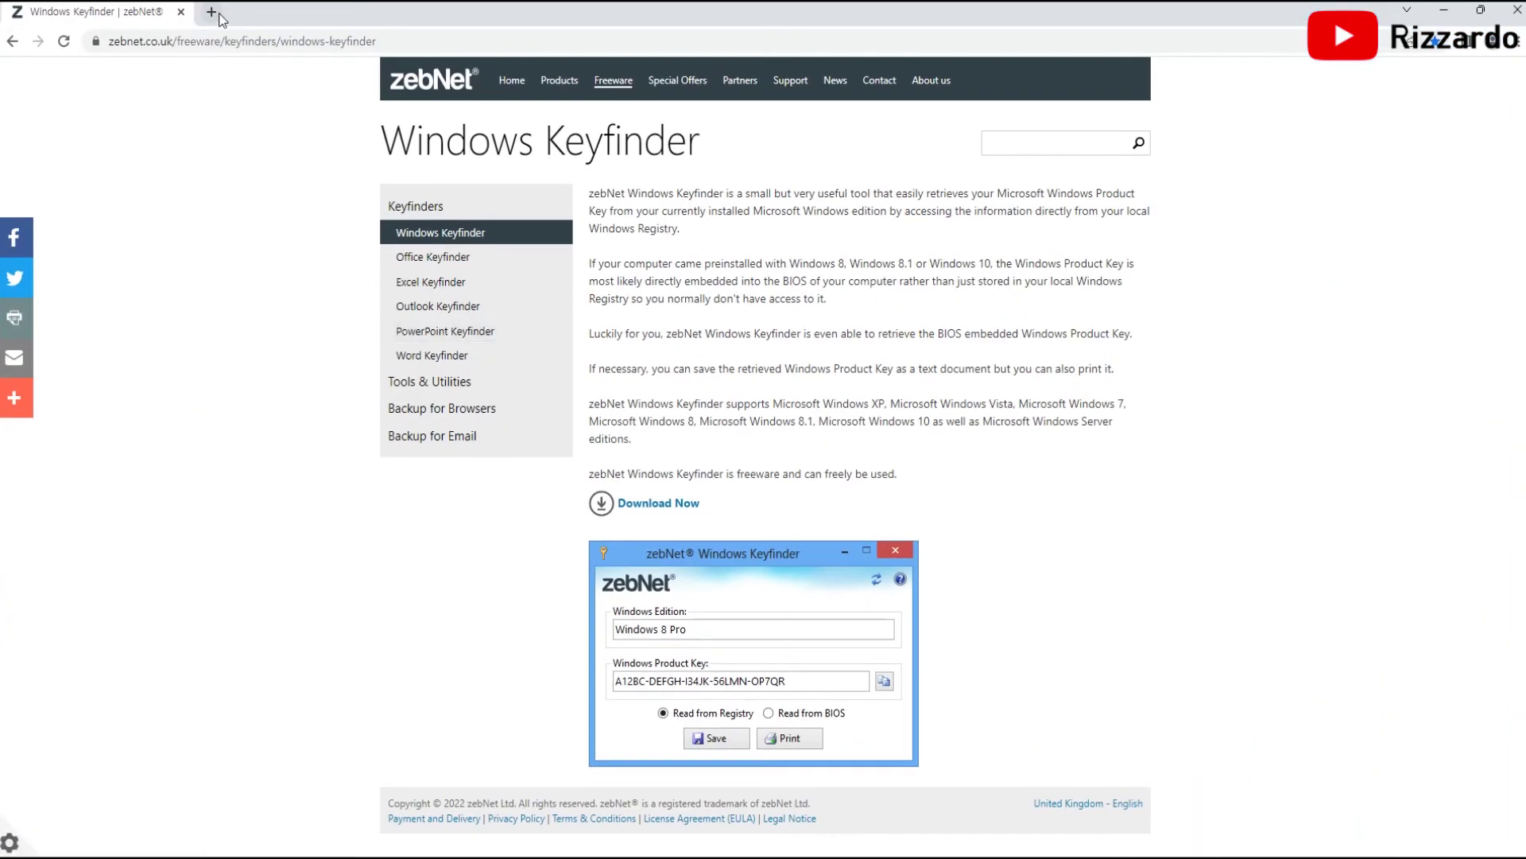
key("ctrl+t")
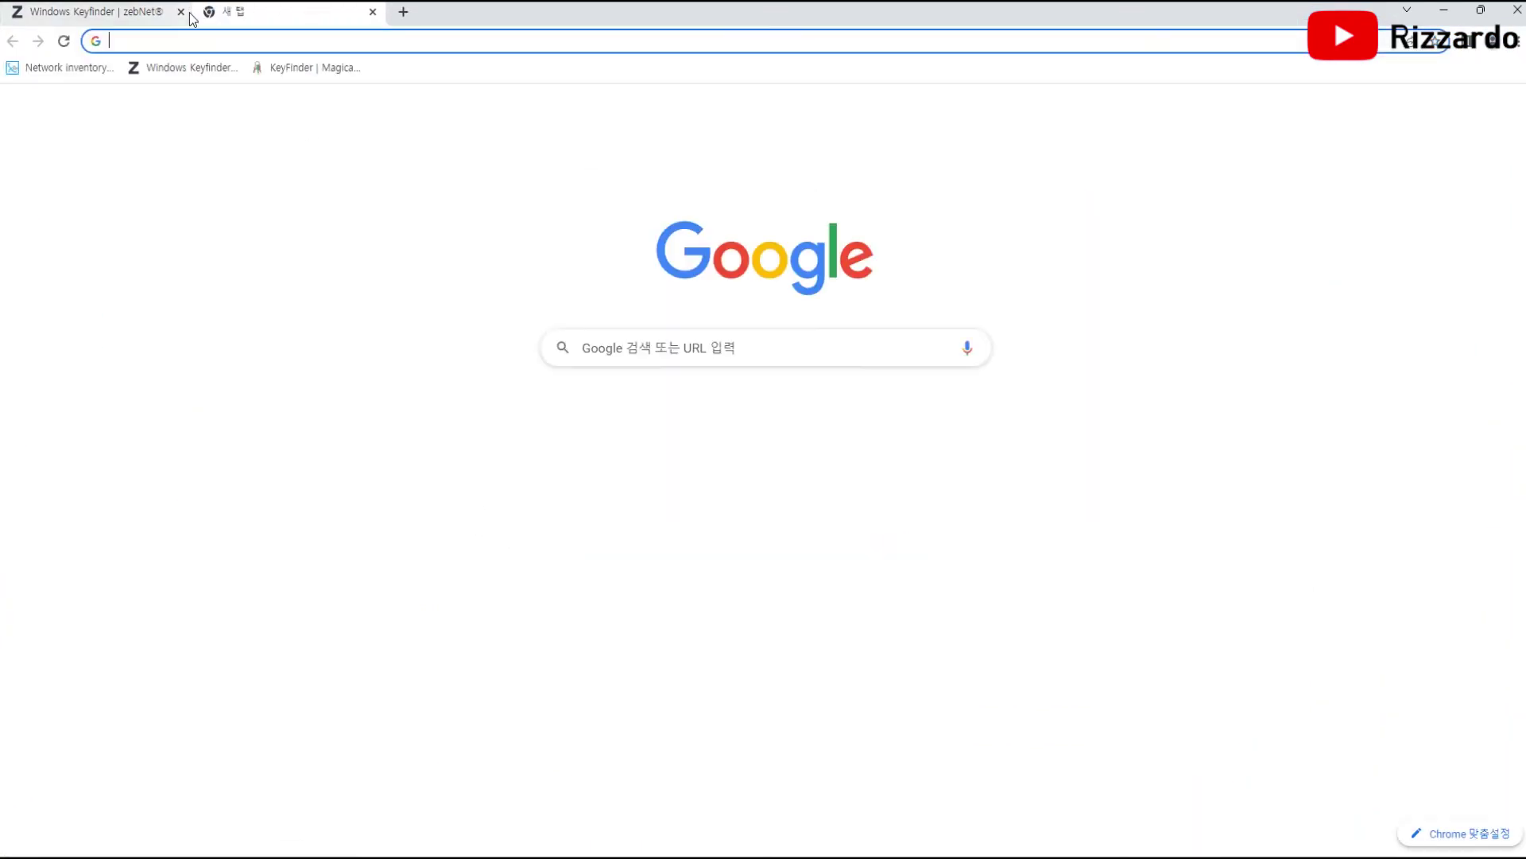
left_click(314, 77)
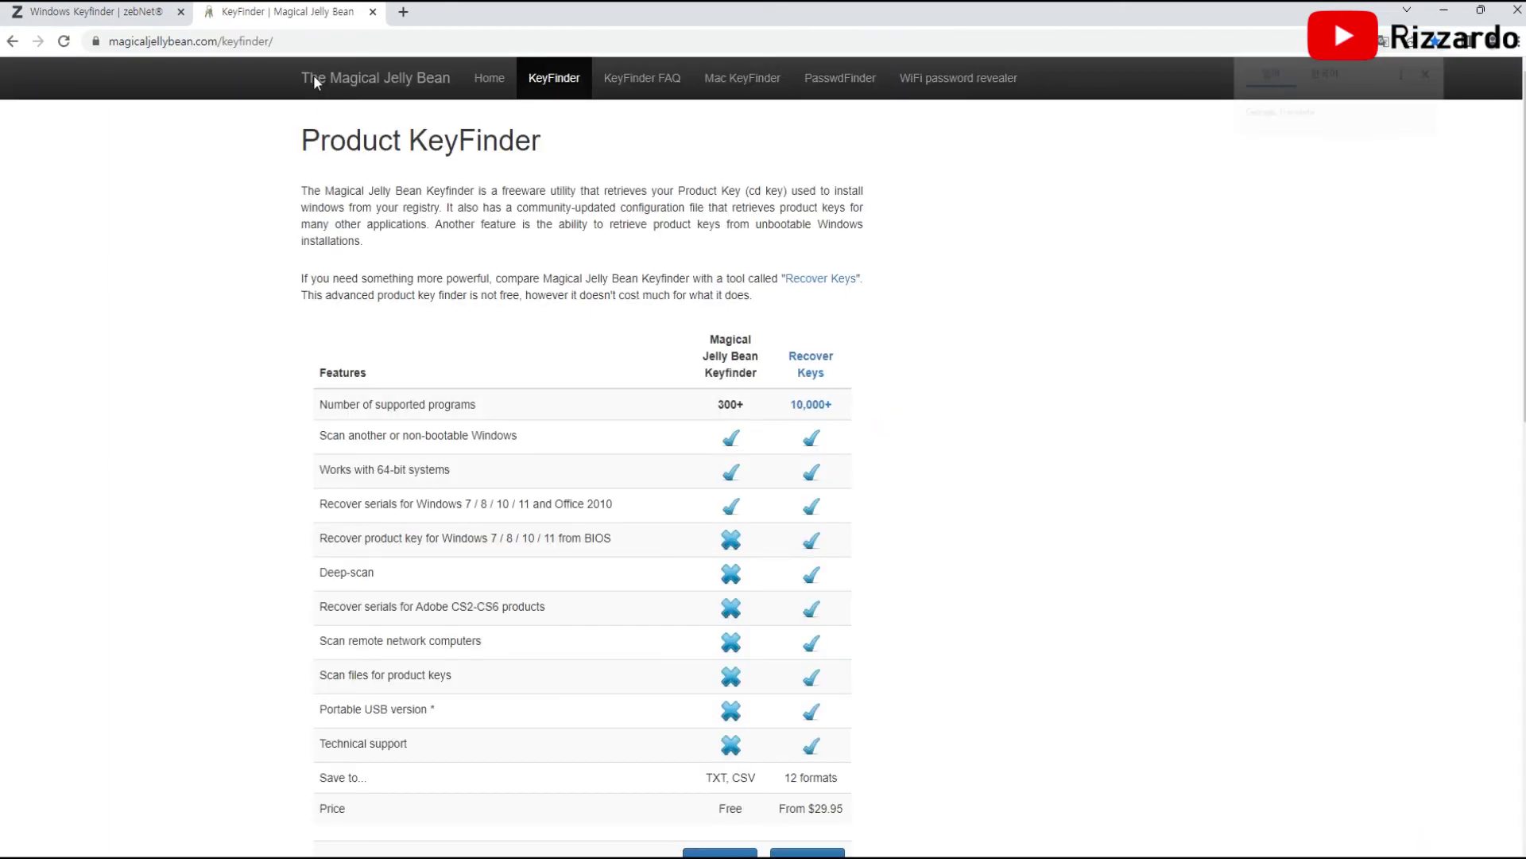
scroll(284, 526, "down", 3)
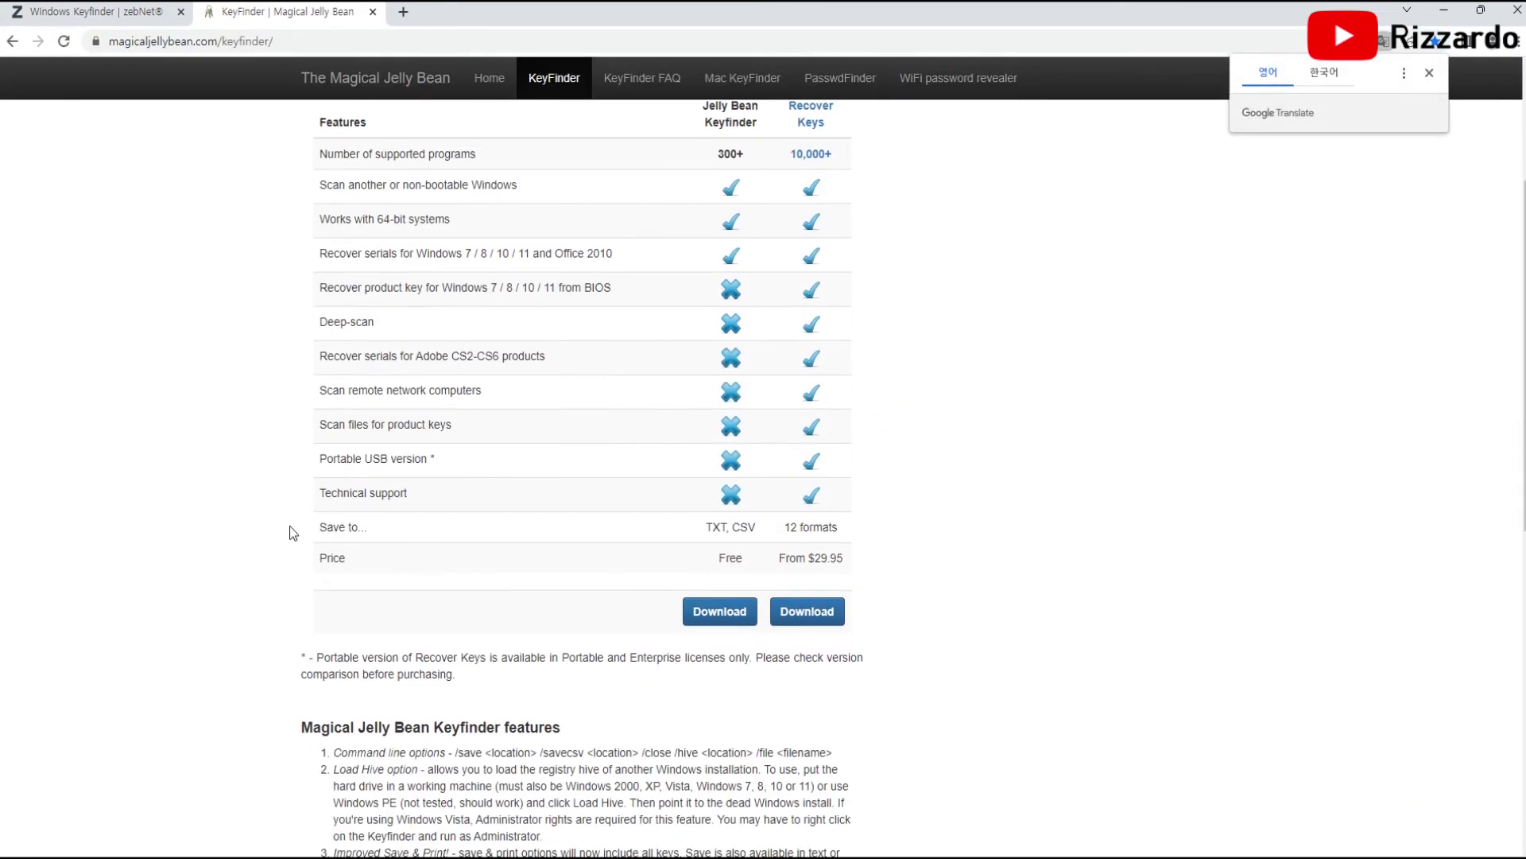
scroll(289, 526, "up", 1)
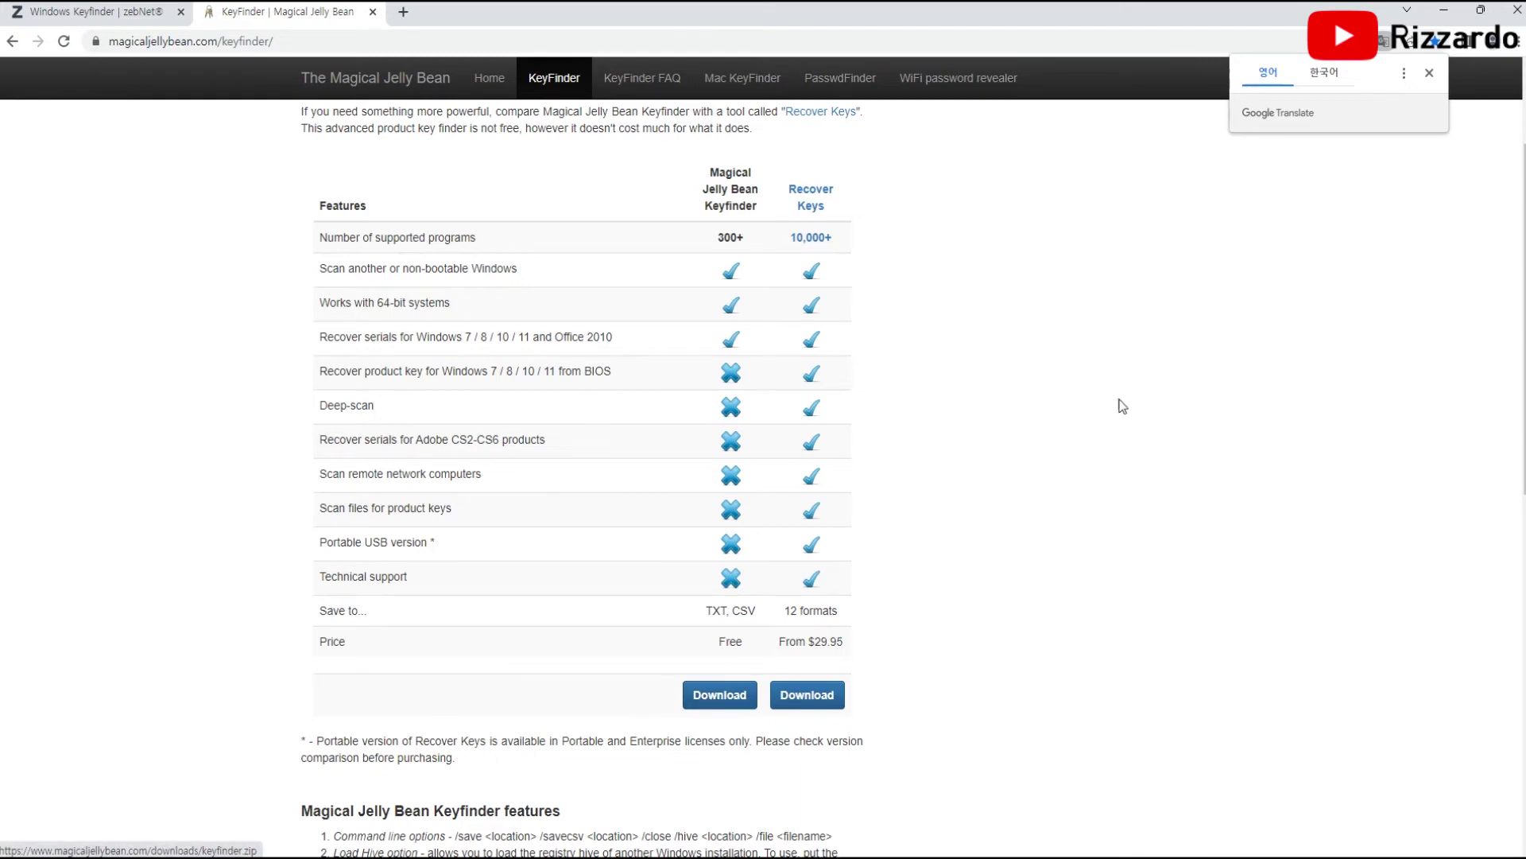
left_click(1444, 9)
- Run 4.Magical Jelly Bean Keyfinder from the Key folder, look up the Windows CD key, and close the program
left_click(640, 533)
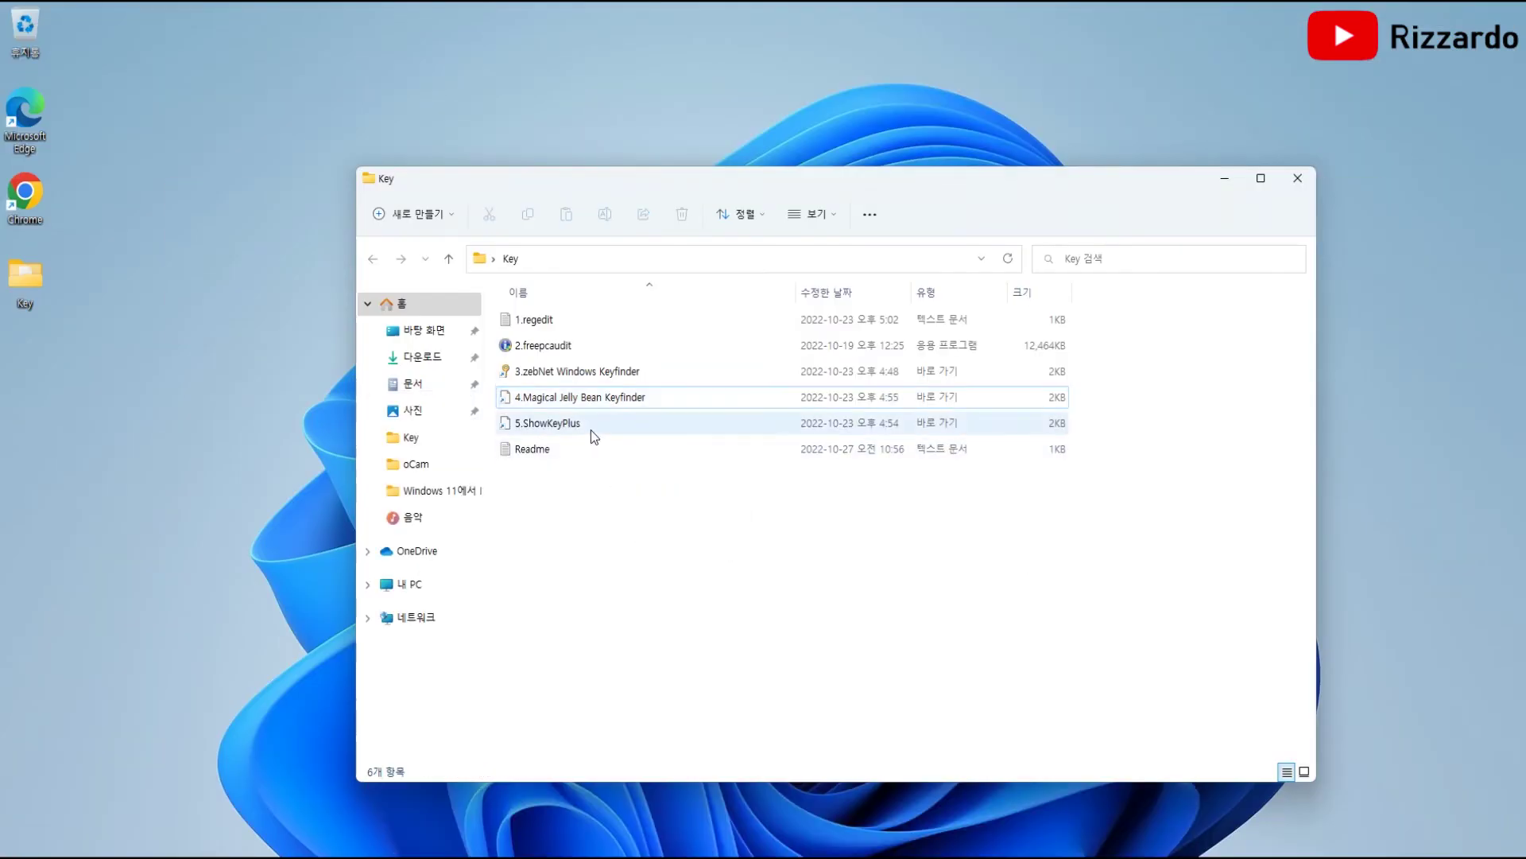
left_click(593, 403)
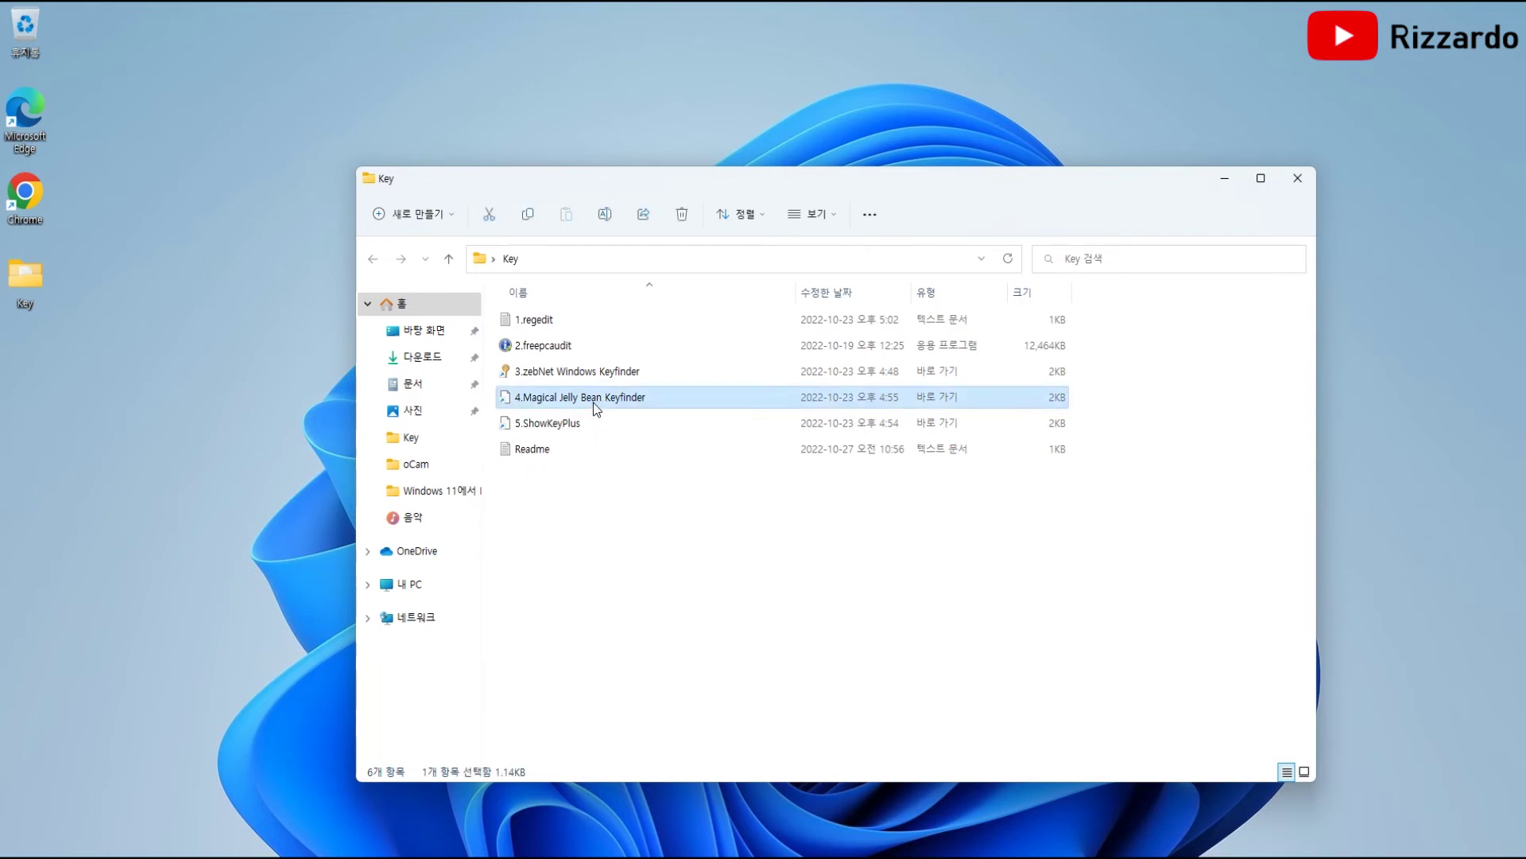
double_click(593, 402)
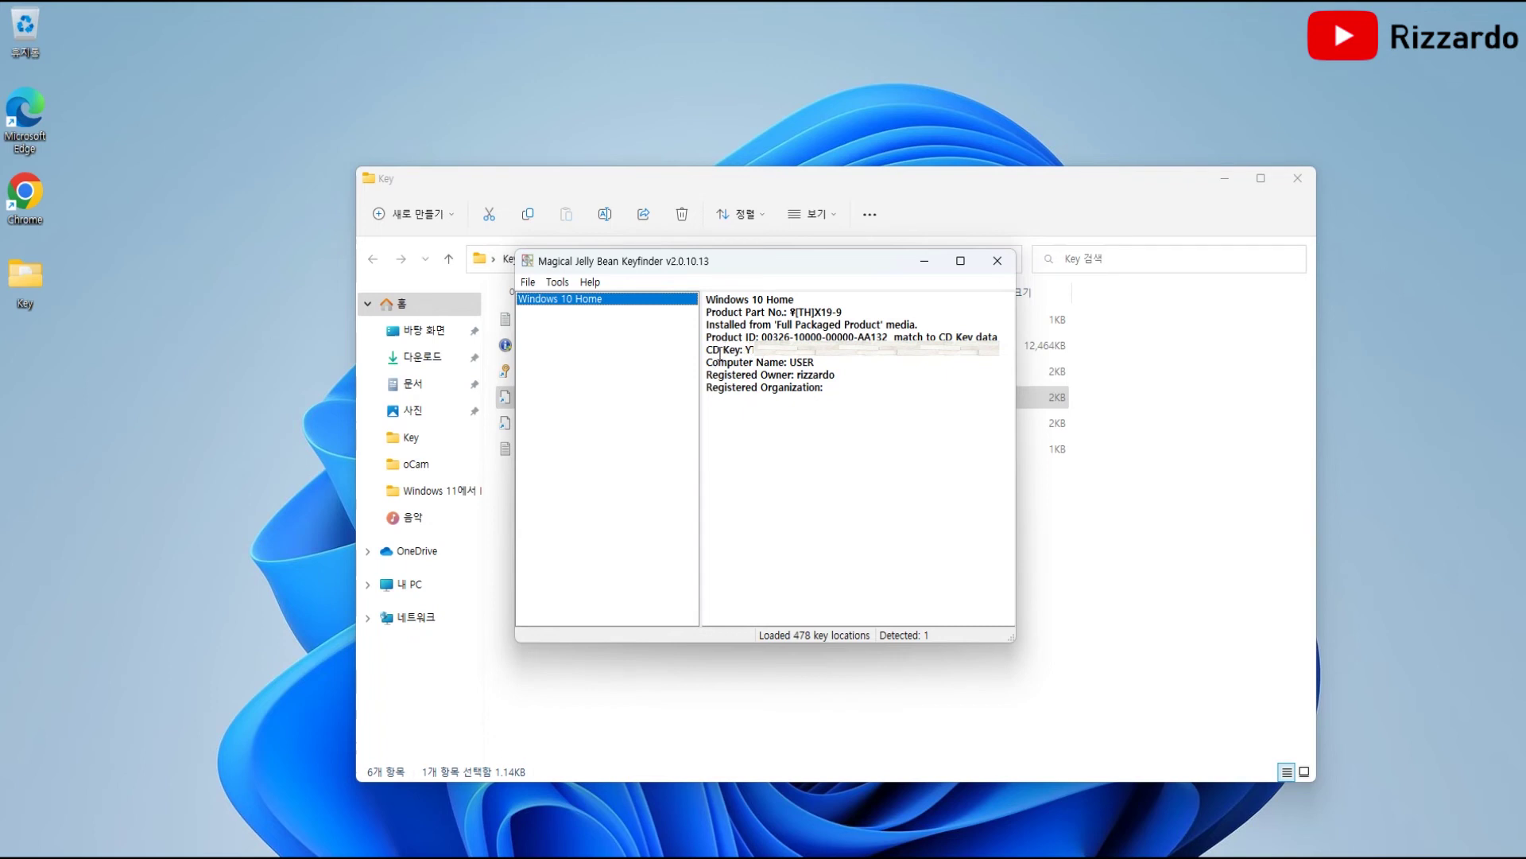
left_click_drag(708, 350, 736, 351)
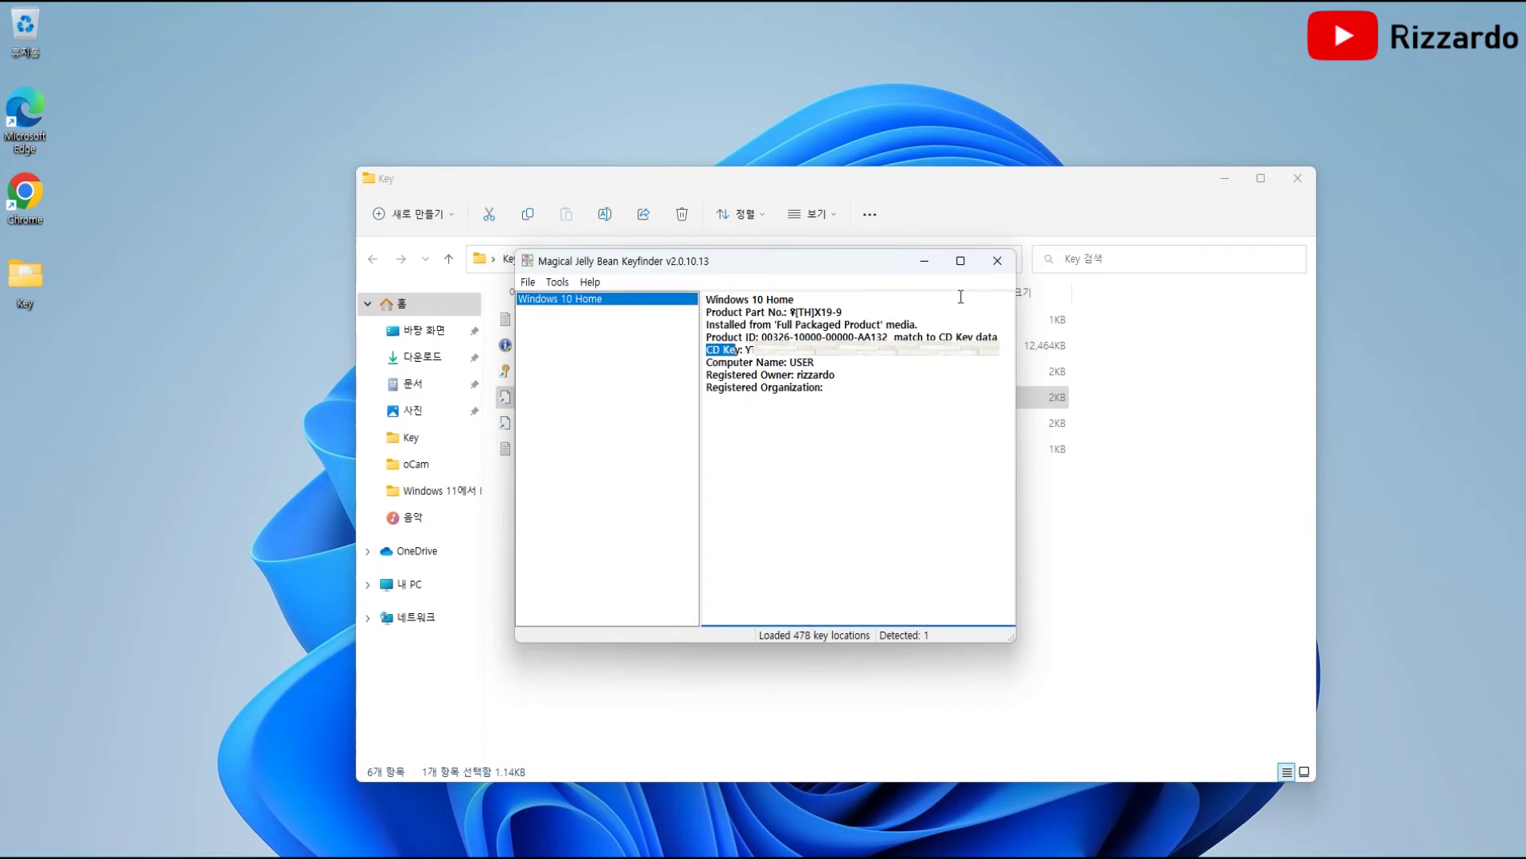
left_click(990, 262)
left_click(588, 573)
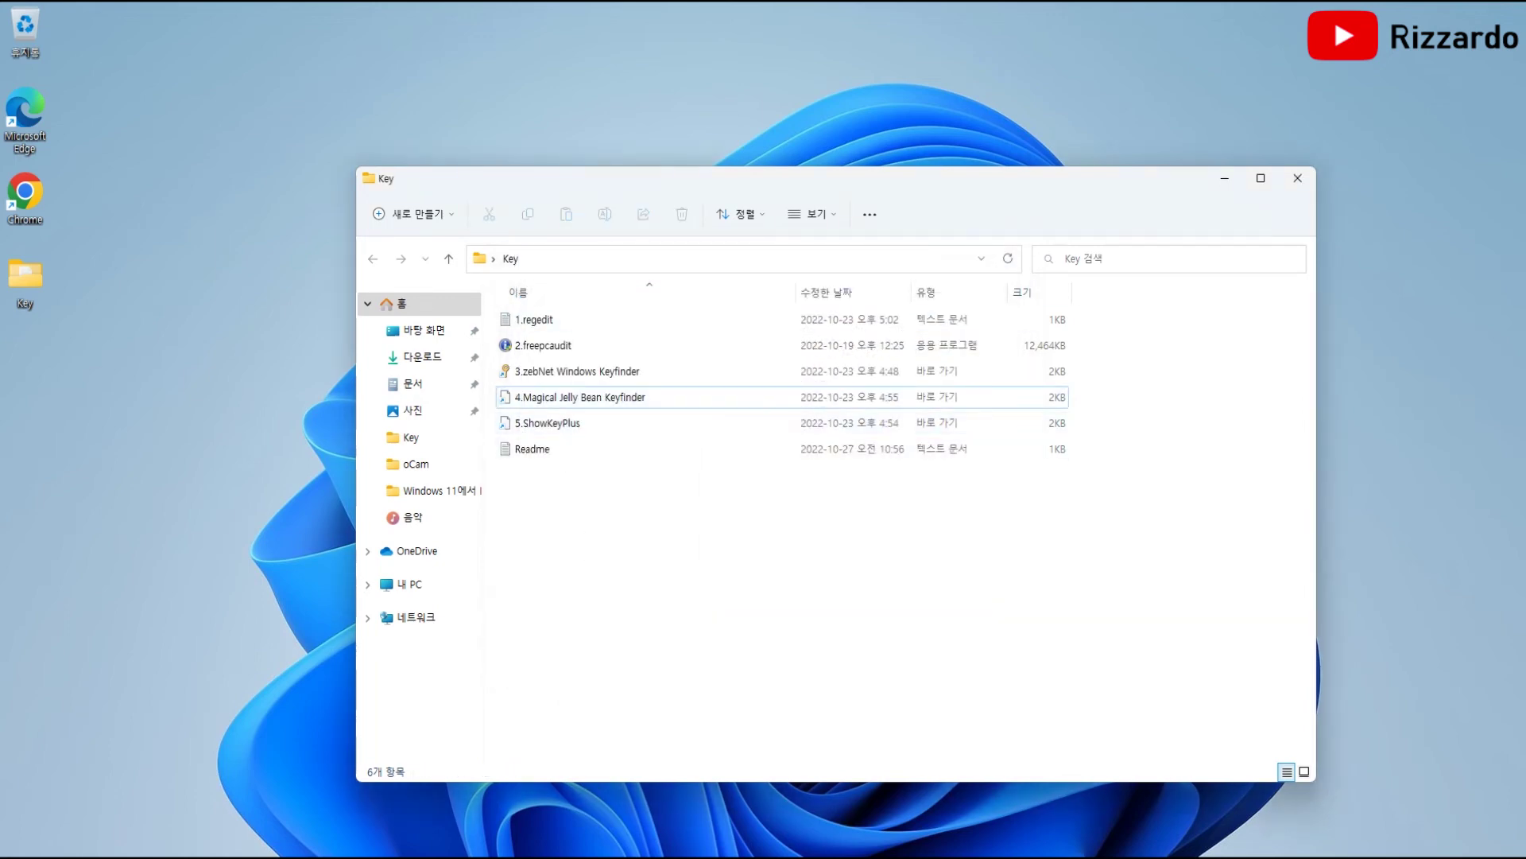
- Open Microsoft Store through Windows search, look up showkeyplus to view the ShowKeyPlus app entry, and minimize the store
key("super+s")
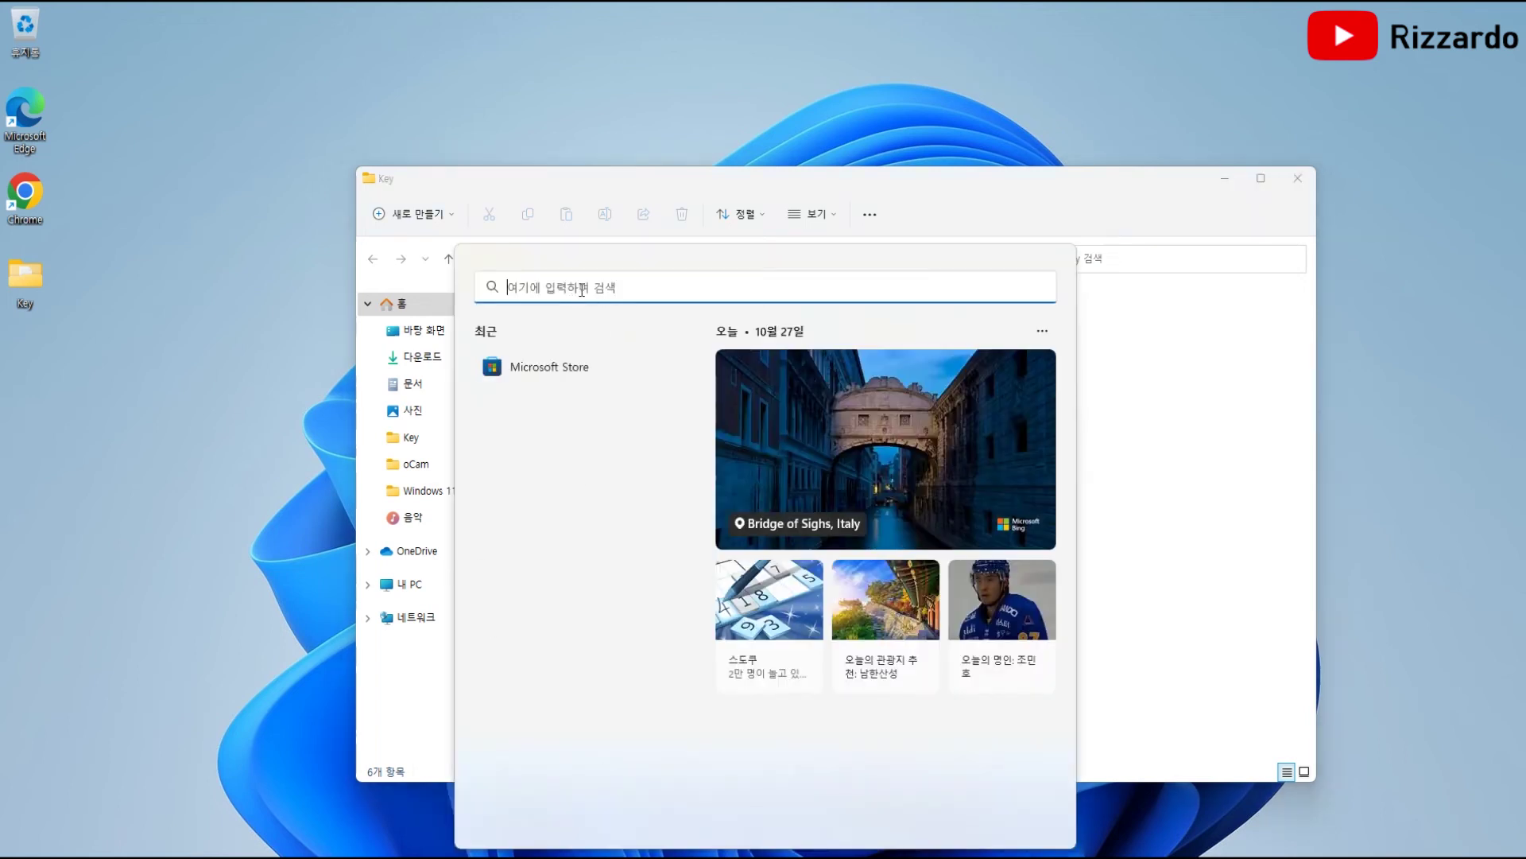
left_click(574, 370)
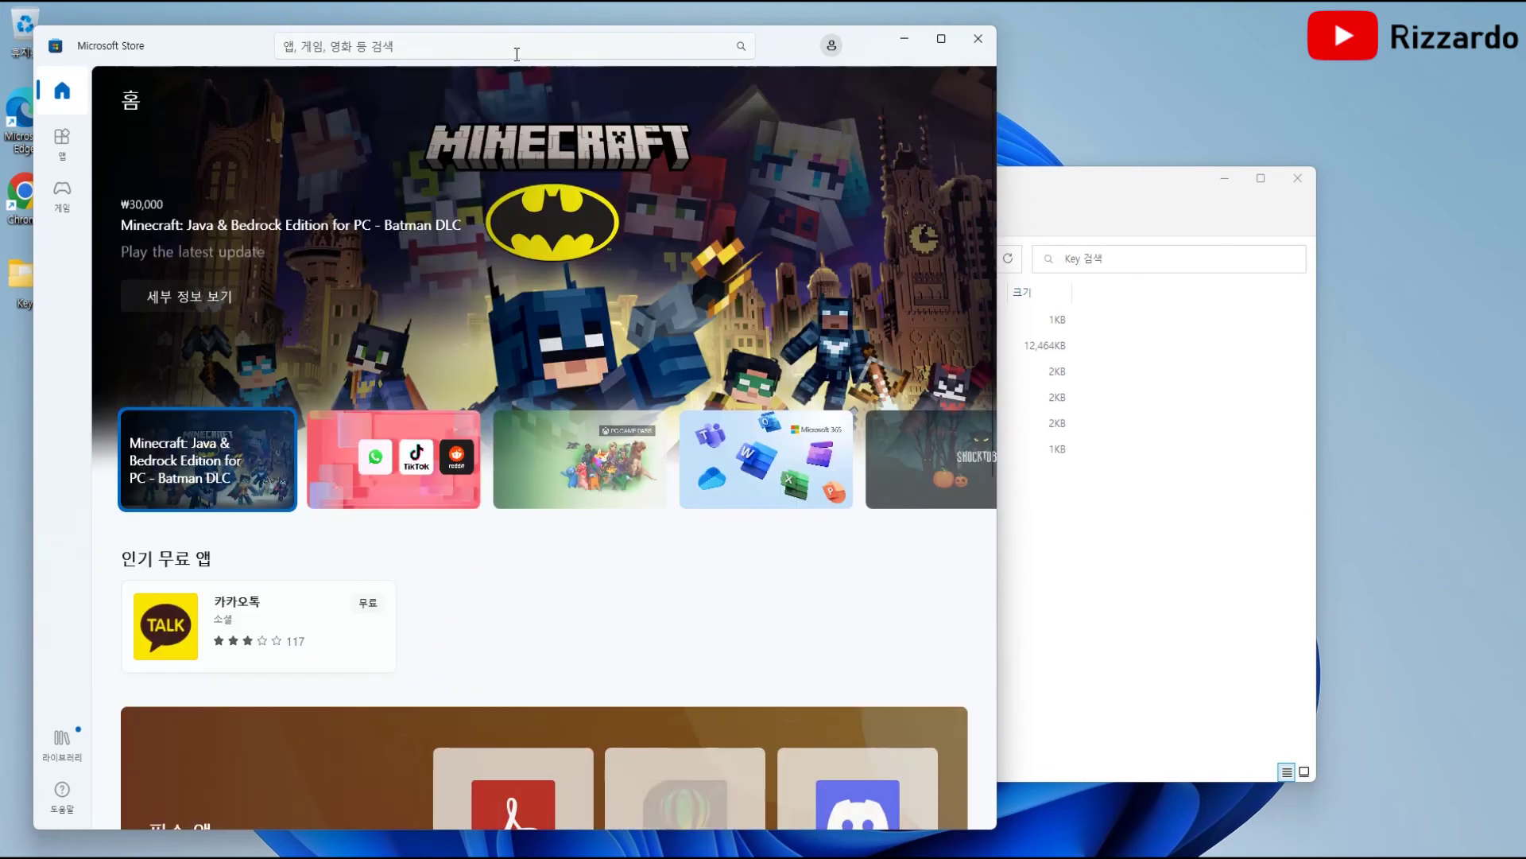
left_click(516, 54)
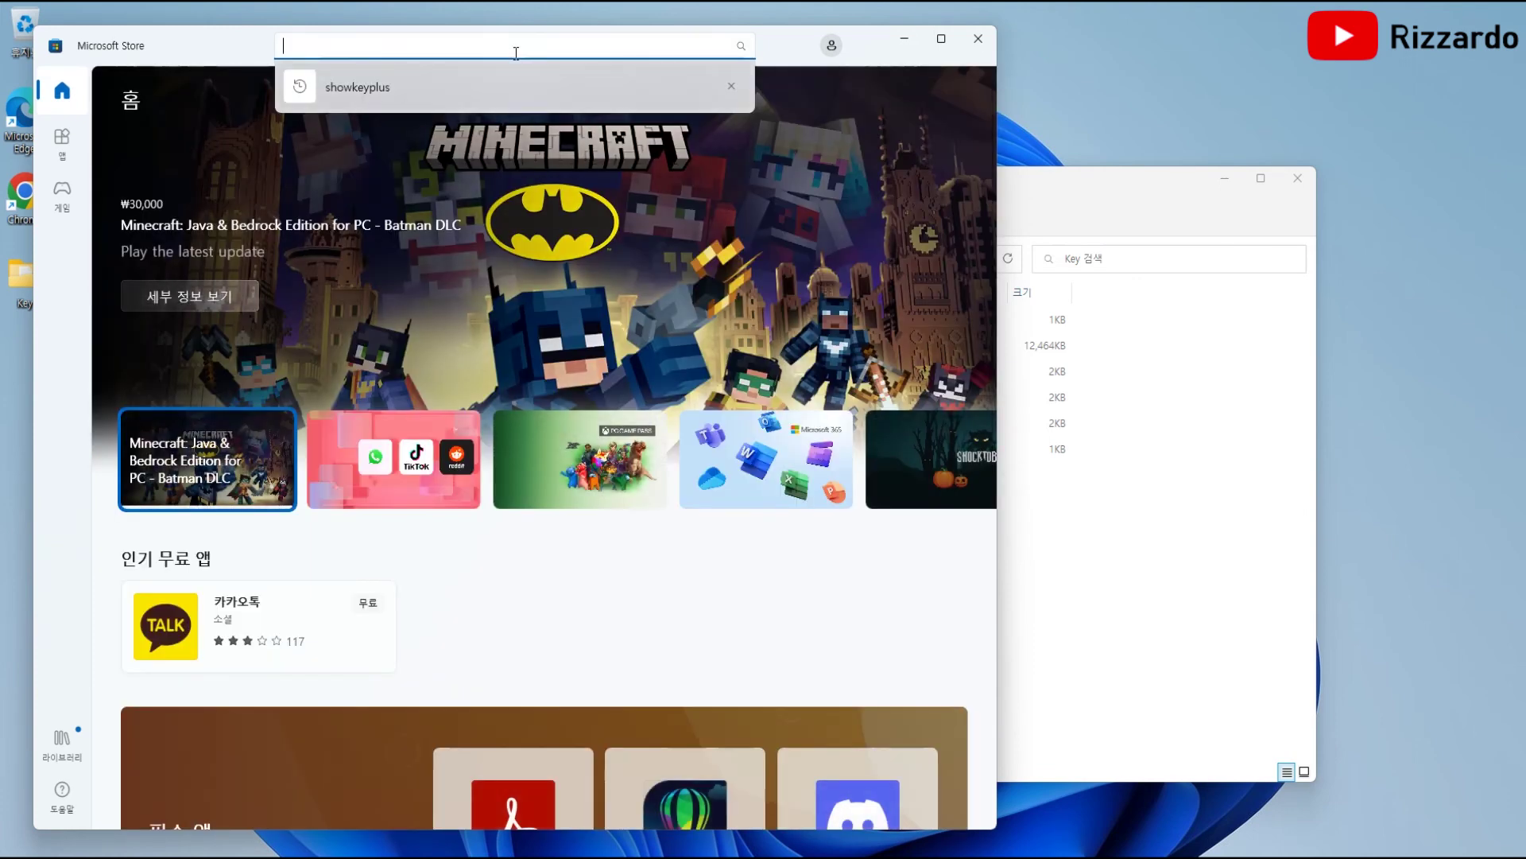
key("Down")
key("Return")
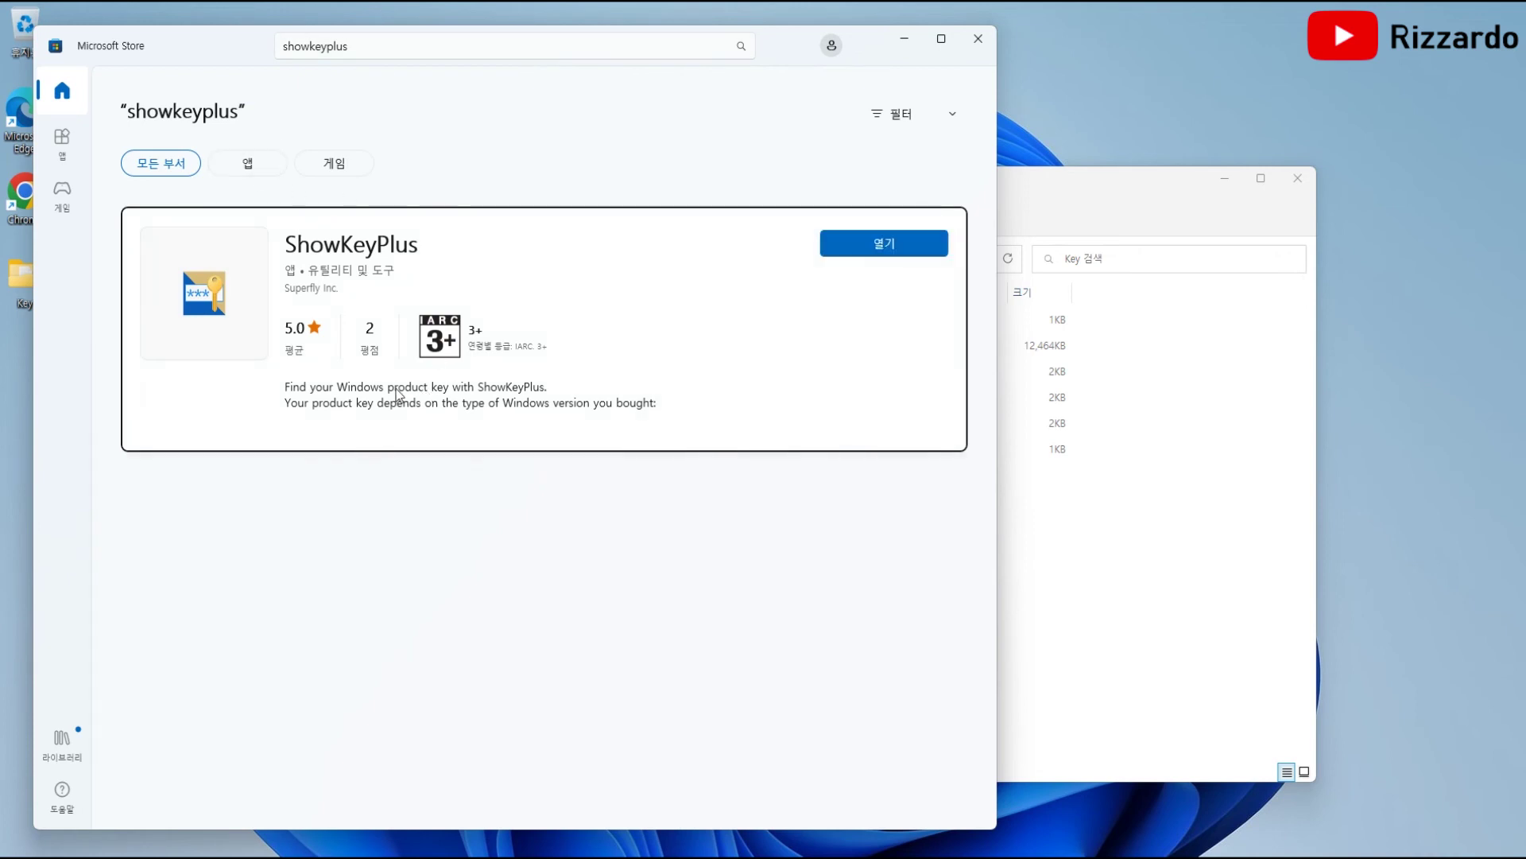
left_click(883, 255)
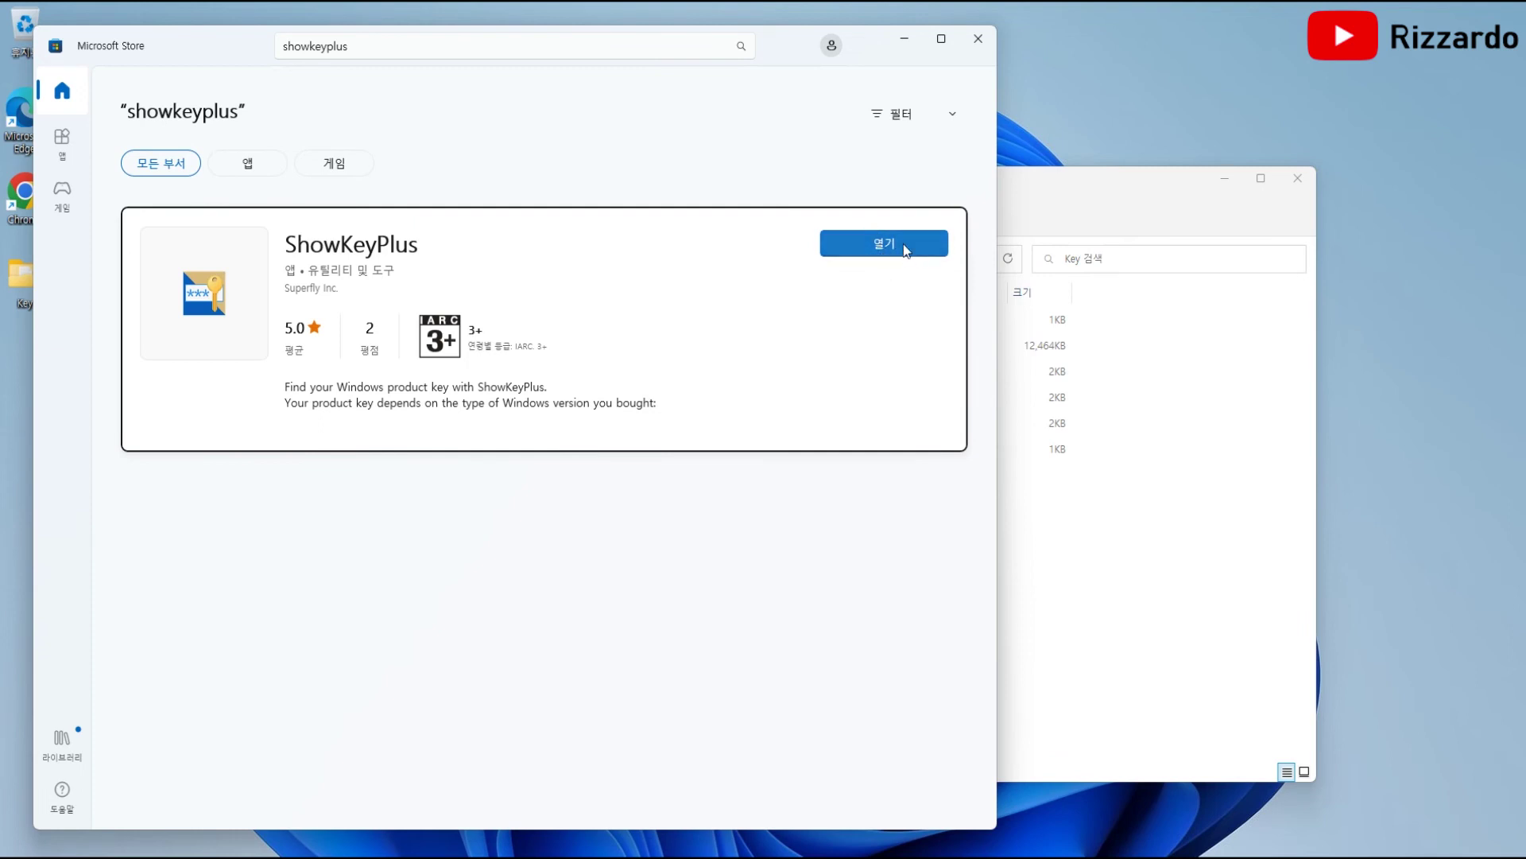
left_click(907, 43)
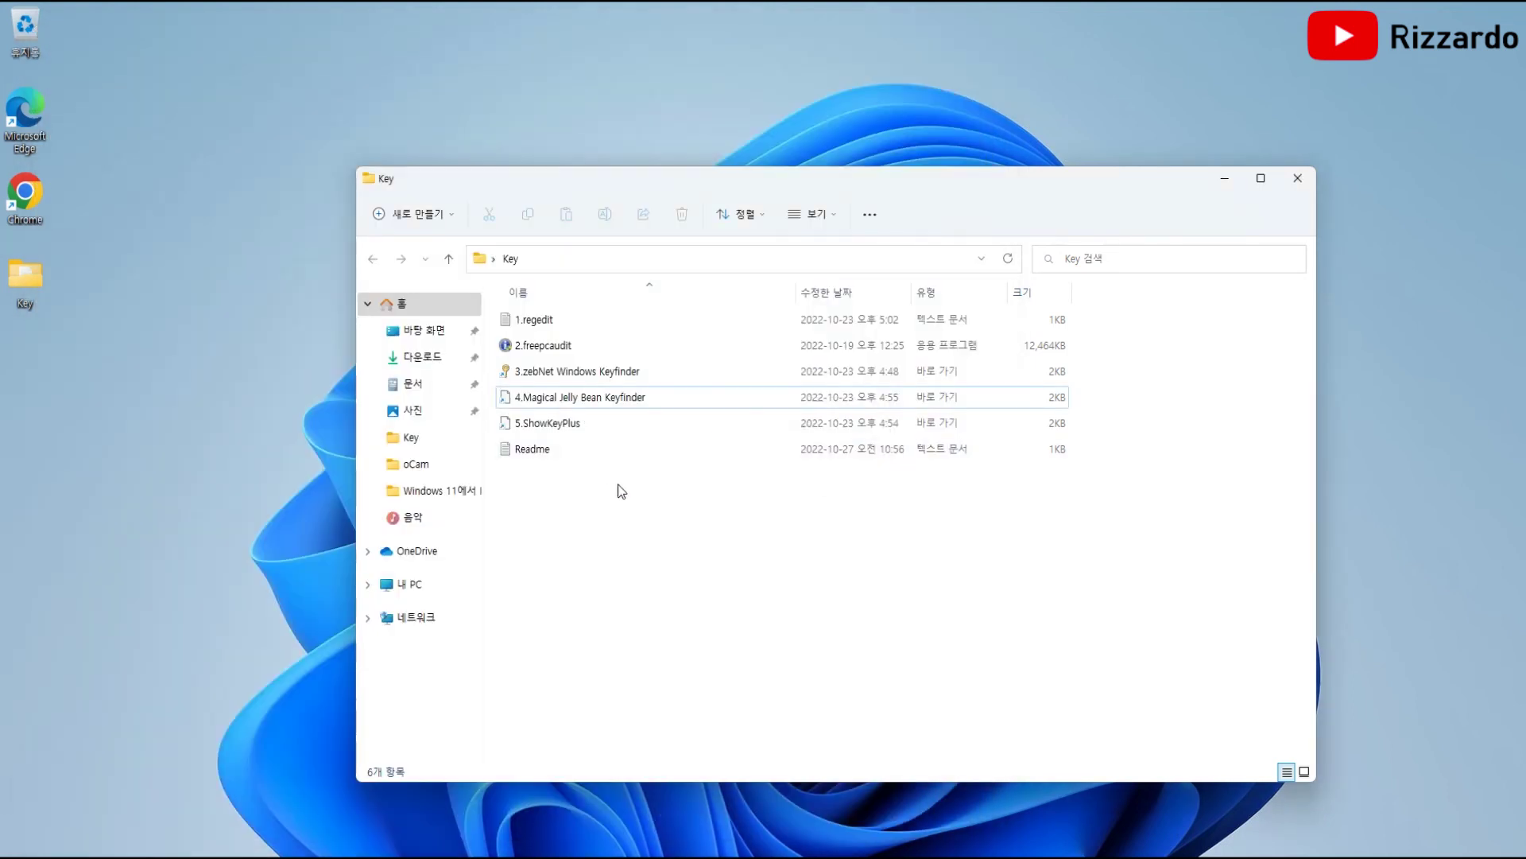
- Run 5.ShowKeyPlus from the Key folder to view the installed Windows key, then close the program and minimize the folder window
double_click(591, 421)
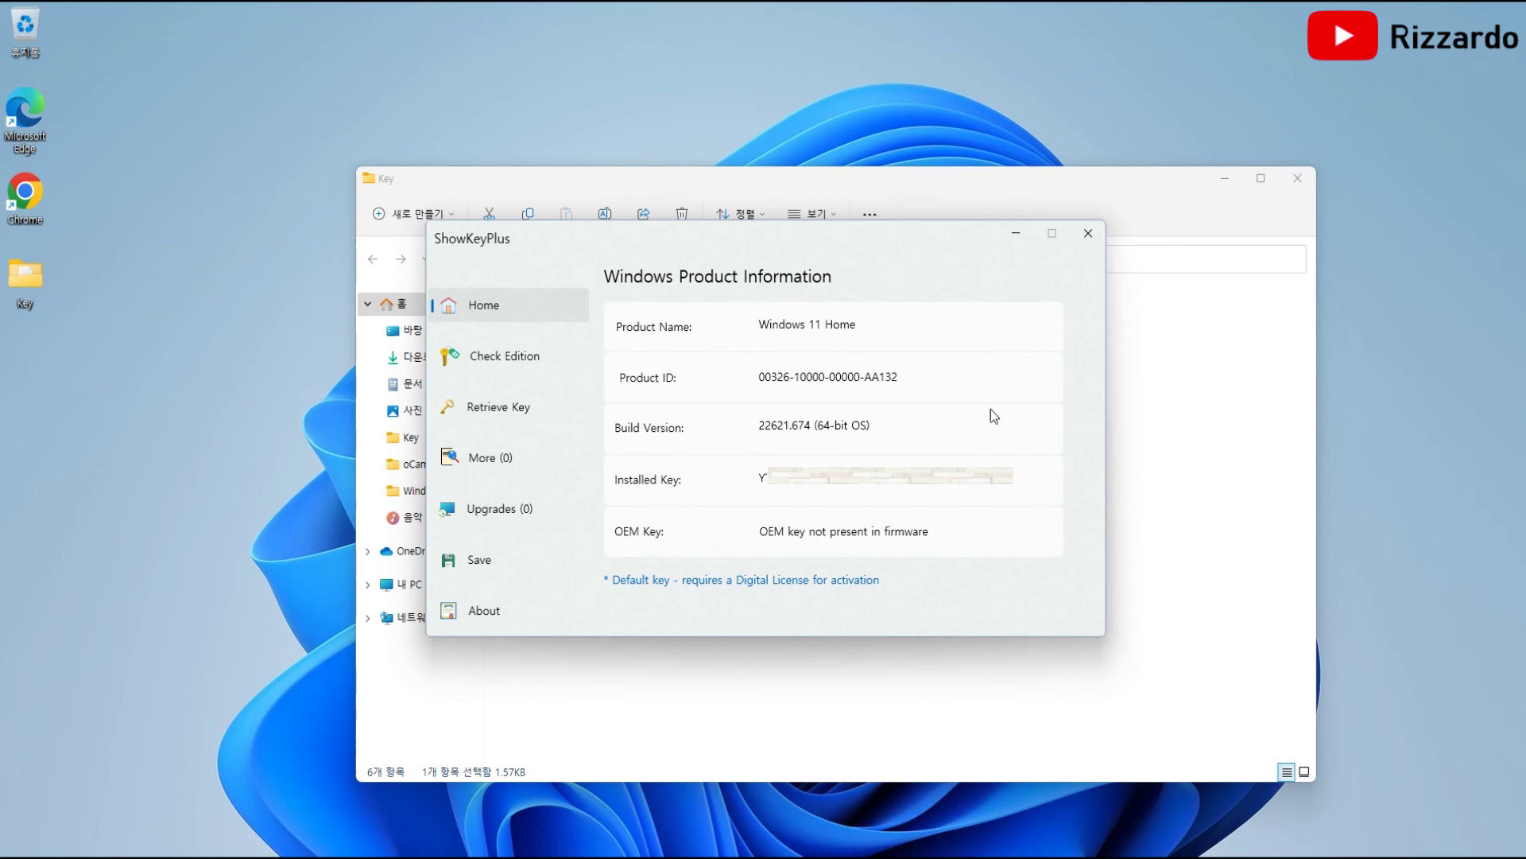
left_click(1089, 236)
left_click(1233, 184)
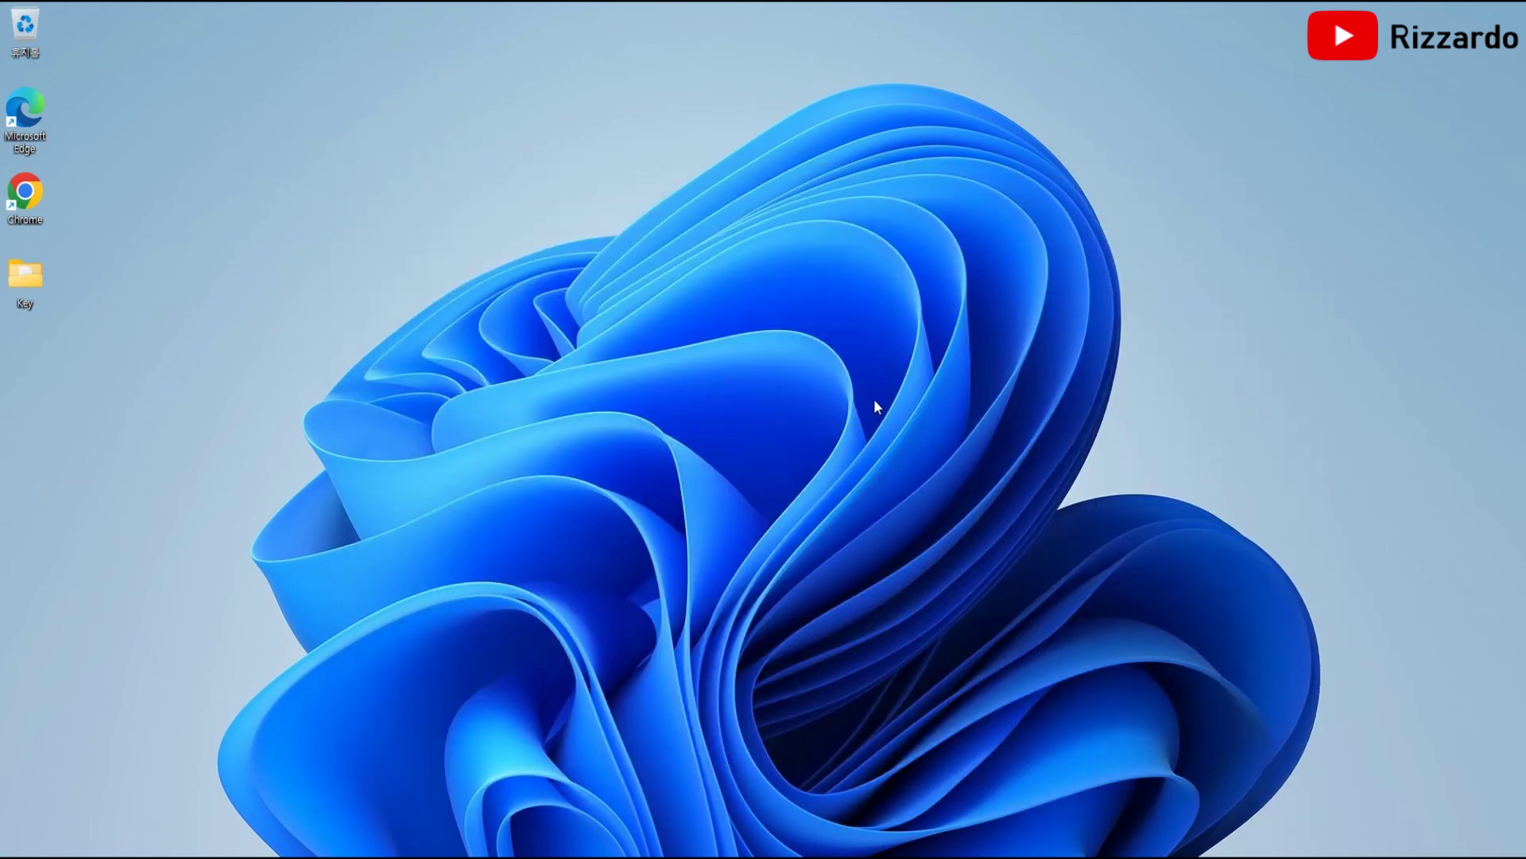